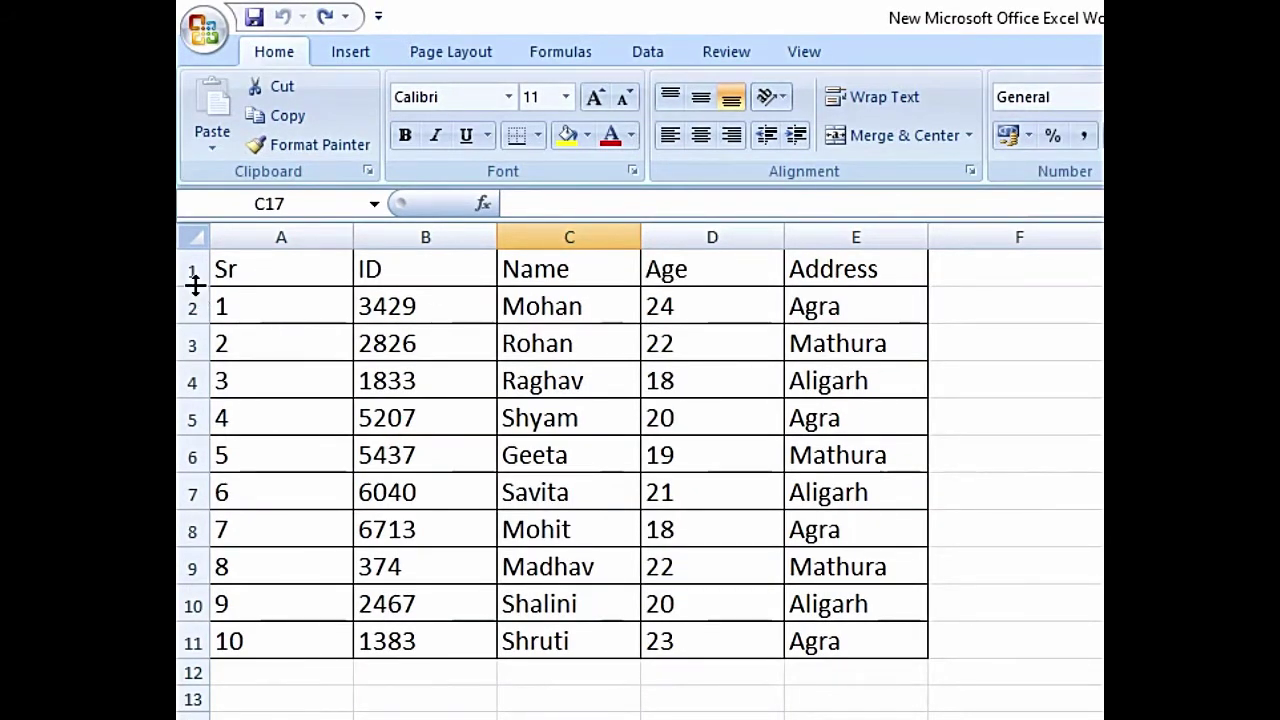
- Drag row 1 noticeably taller, then select the header cells A1:E1
left_click_drag(194, 286, 194, 327)
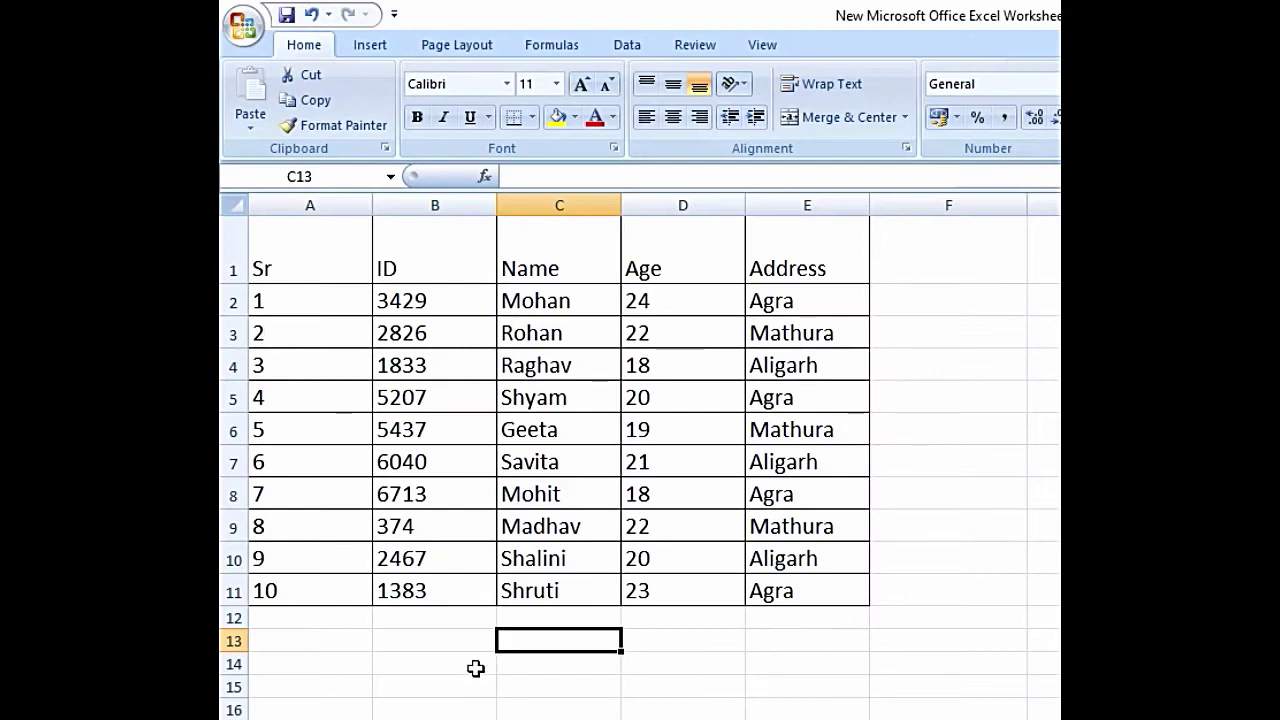
left_click_drag(331, 265, 765, 260)
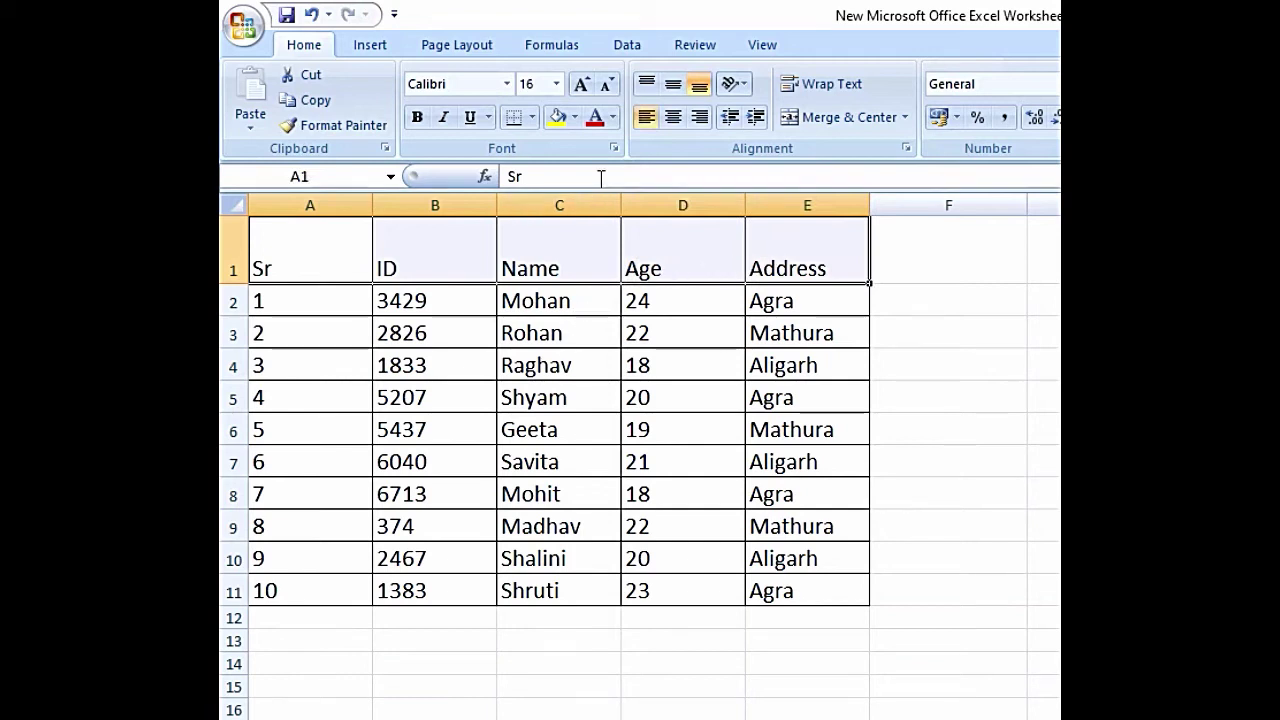
- Give the A1:E1 headers Center and Middle Align alignment
left_click(703, 122)
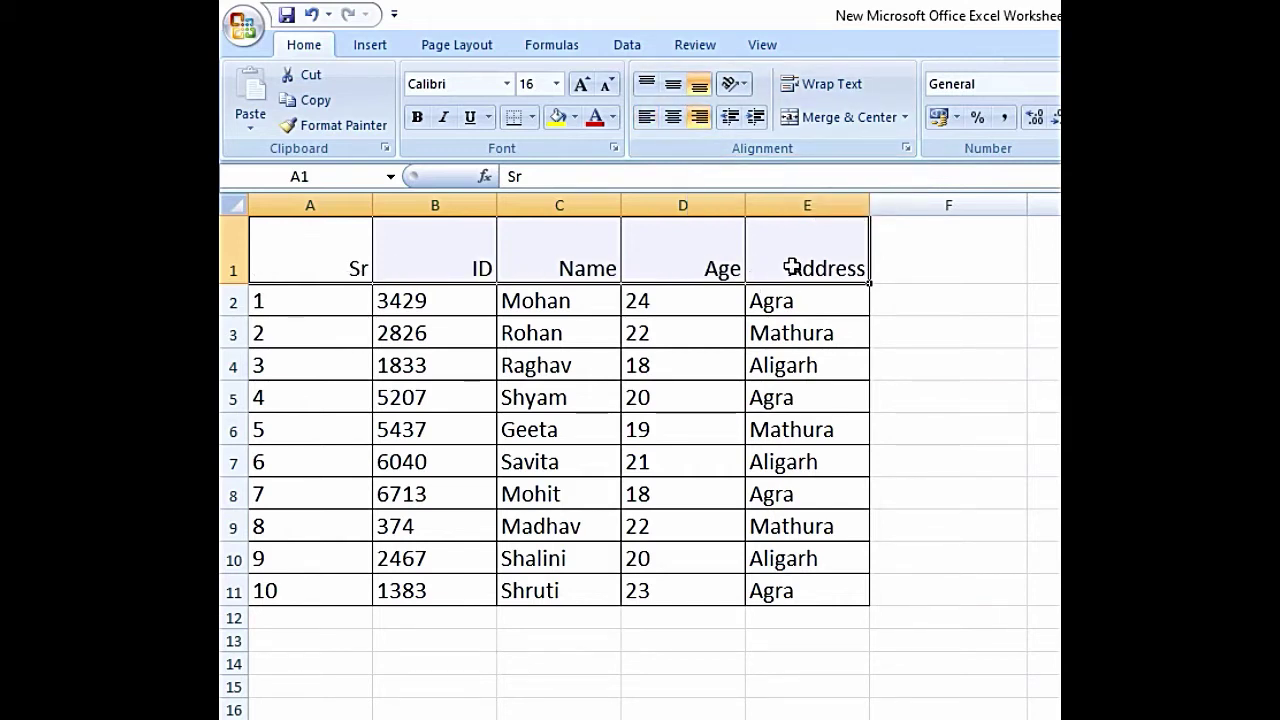
left_click(673, 120)
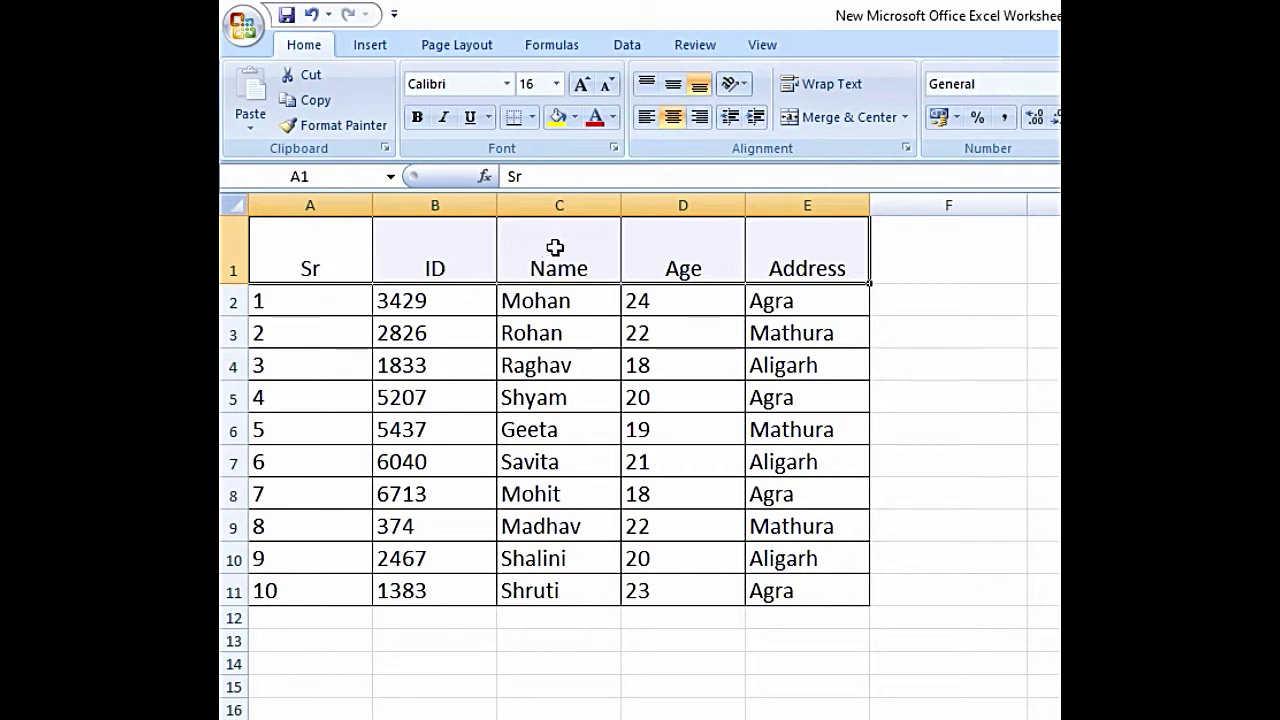
left_click(648, 88)
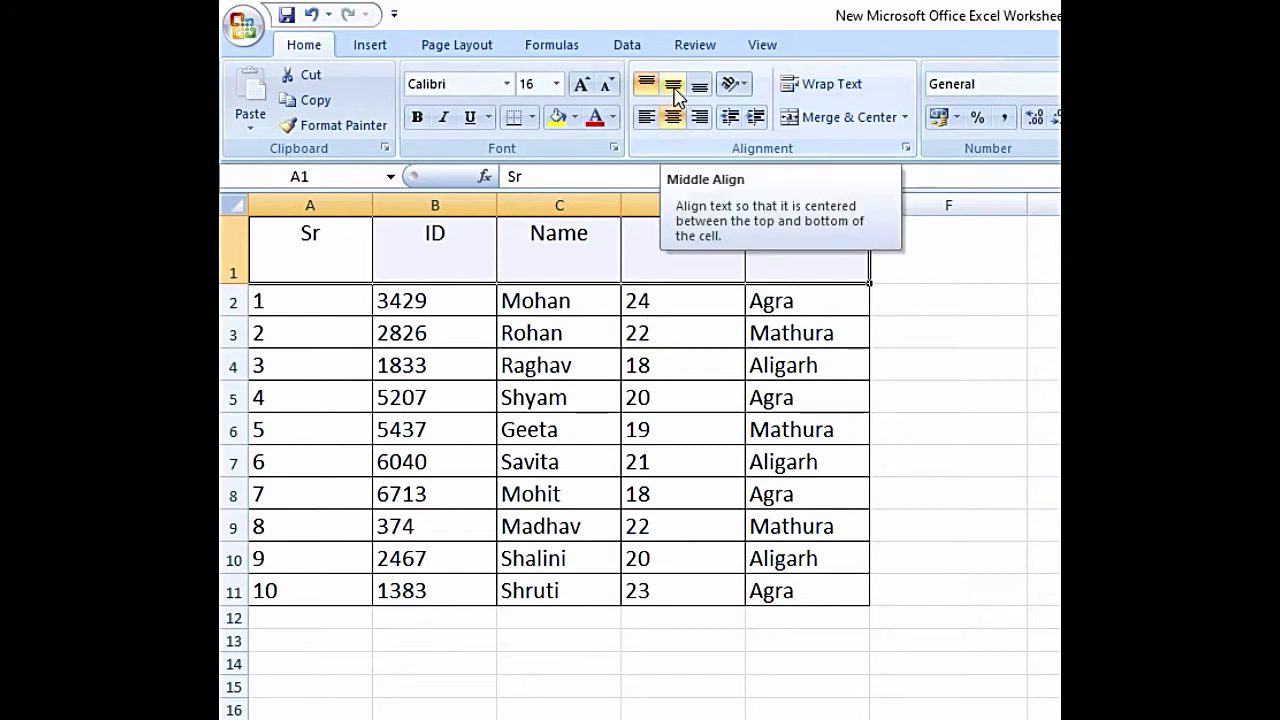
left_click(674, 90)
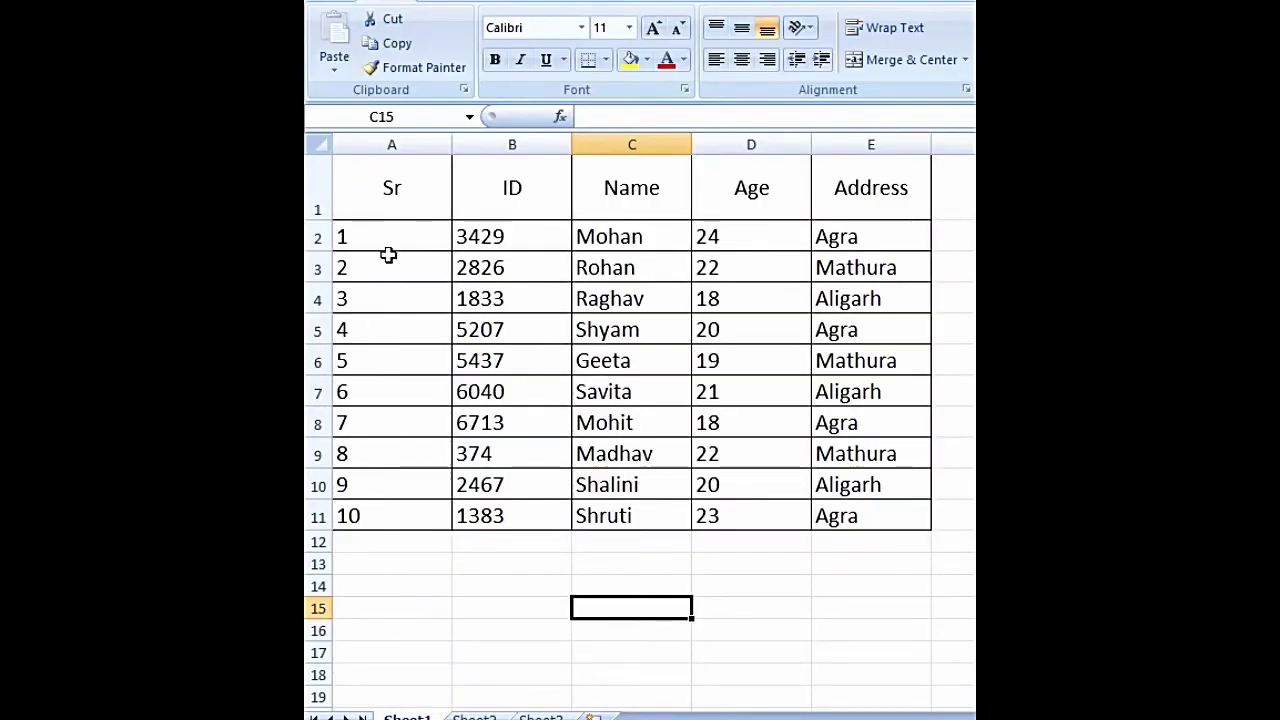
- Select A2:E11 and center the student data horizontally
left_click_drag(398, 240, 878, 507)
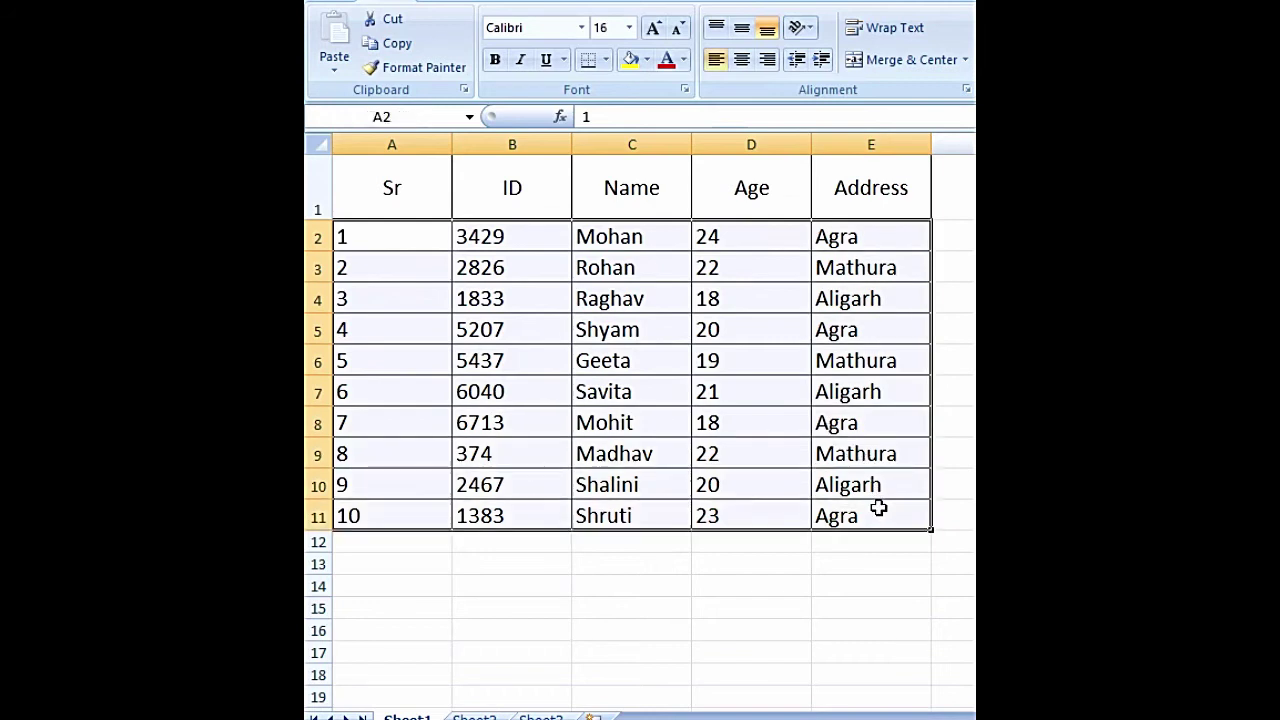
left_click(766, 60)
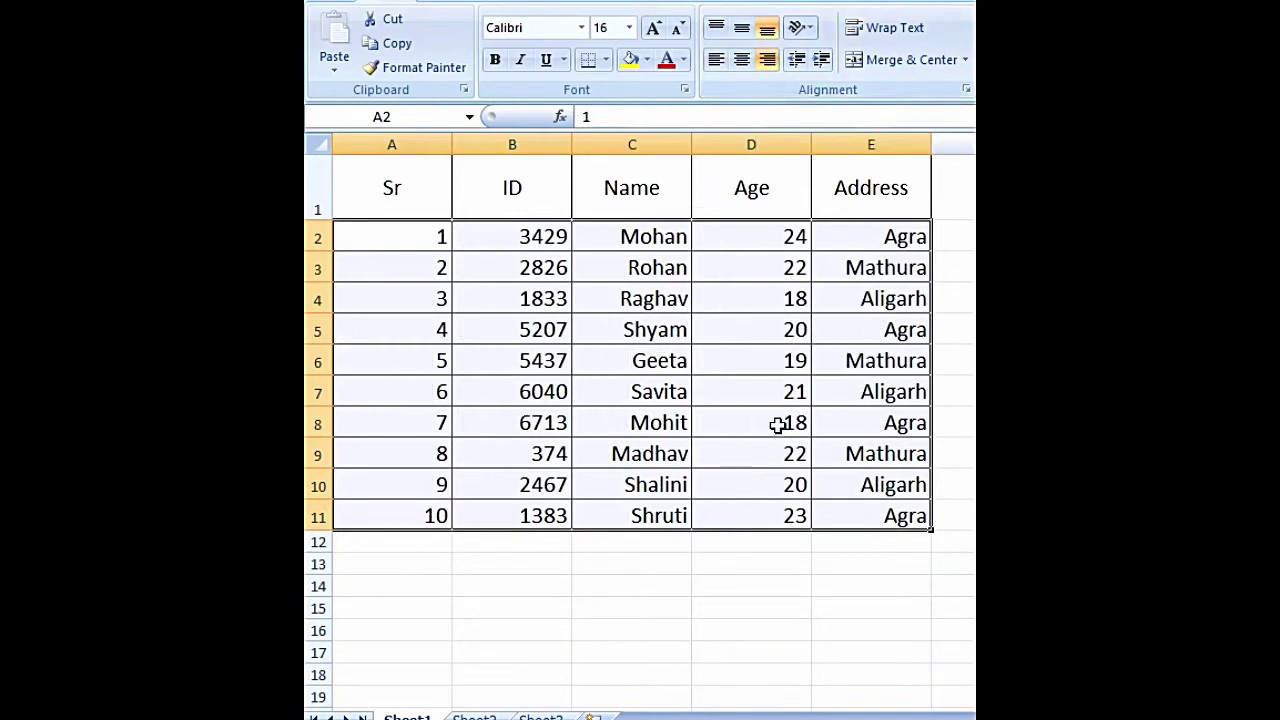
left_click(742, 62)
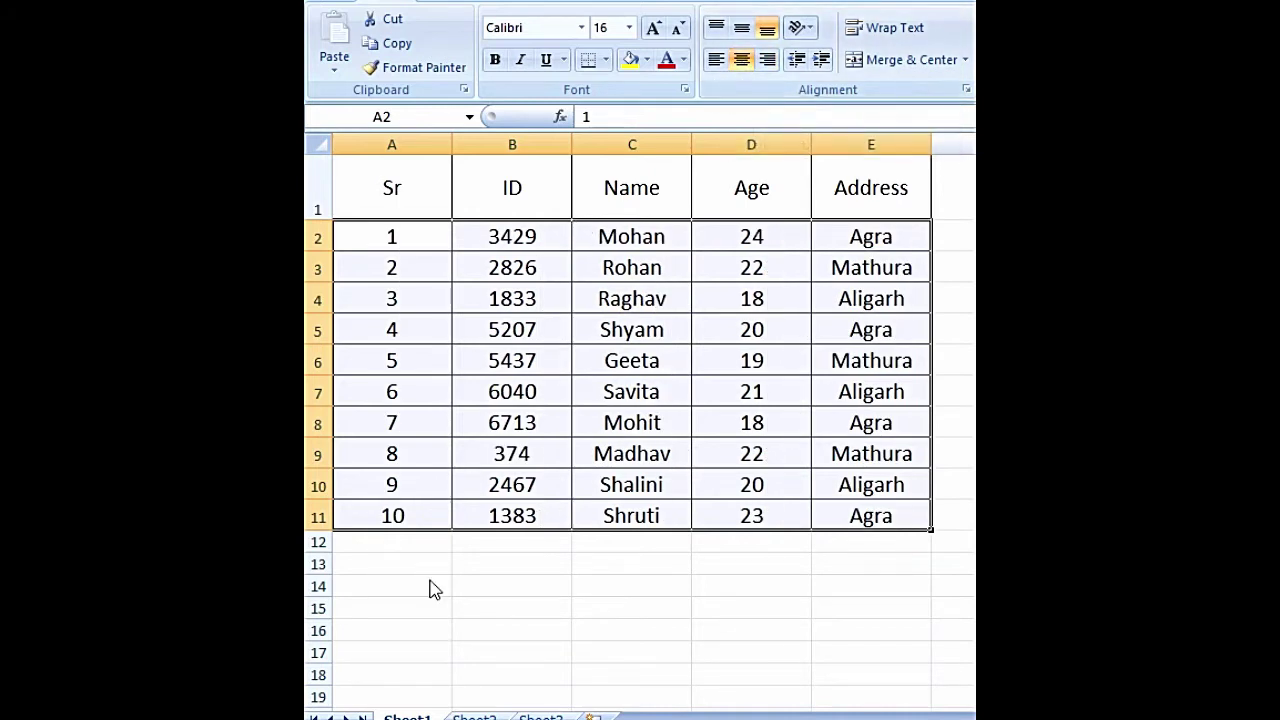
- Set rows 2–11 to height 25.50 and middle-align their contents vertically
left_click_drag(318, 237, 318, 530)
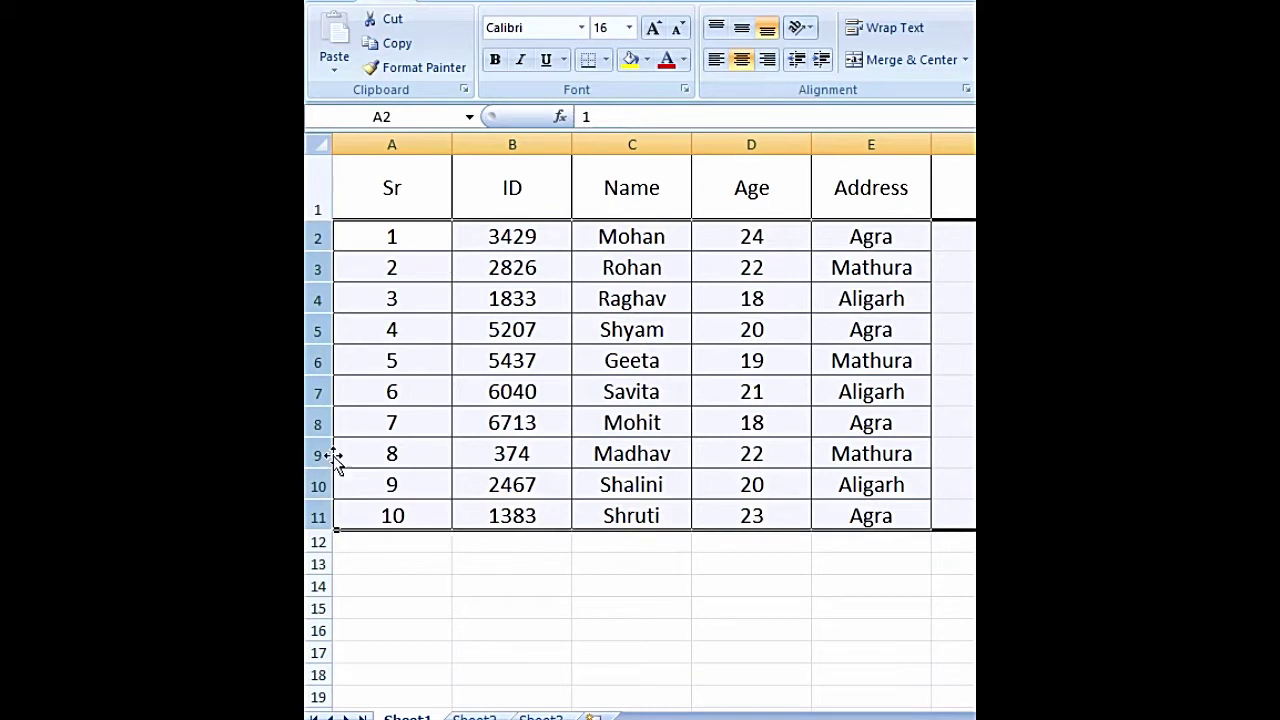
left_click_drag(321, 436, 321, 448)
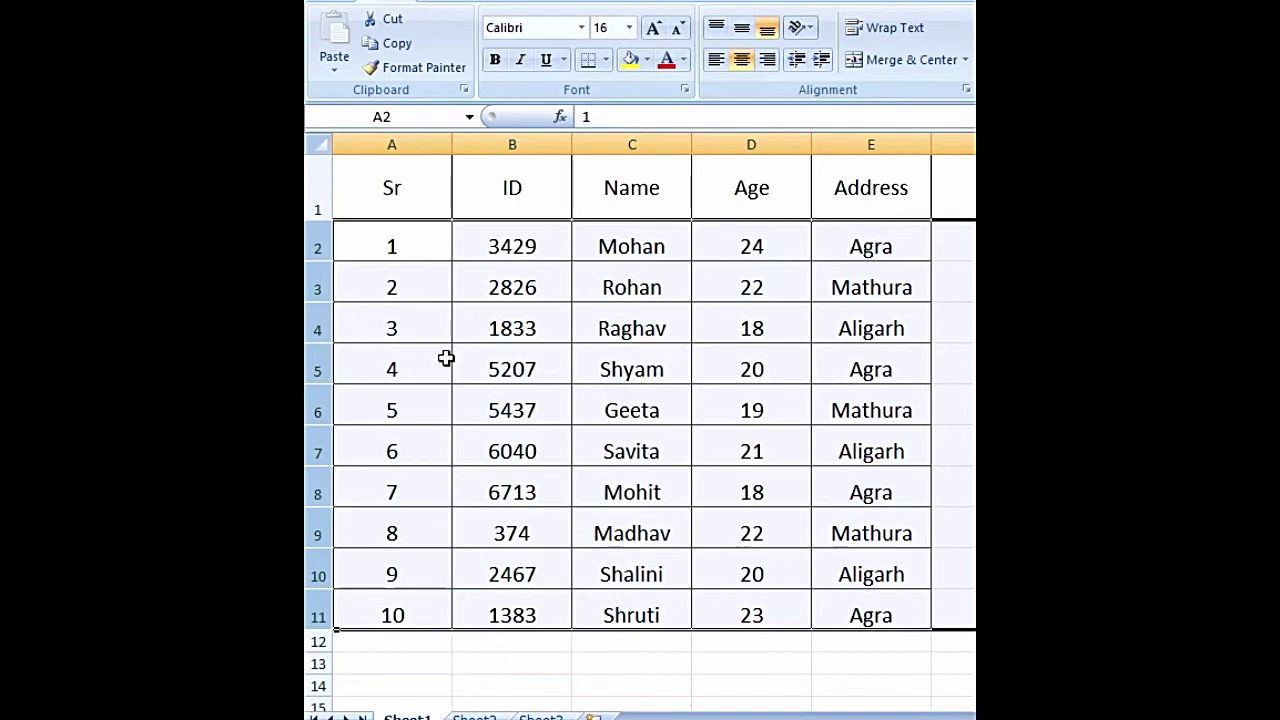
left_click(718, 29)
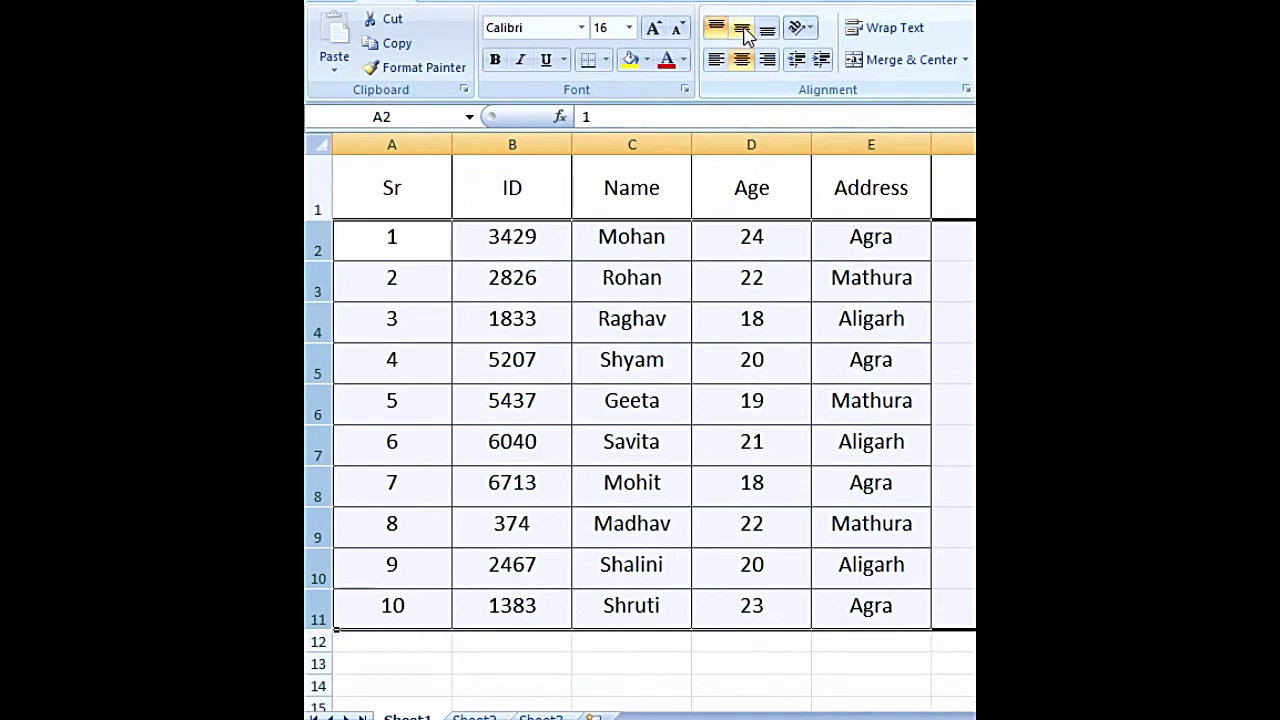
left_click(744, 31)
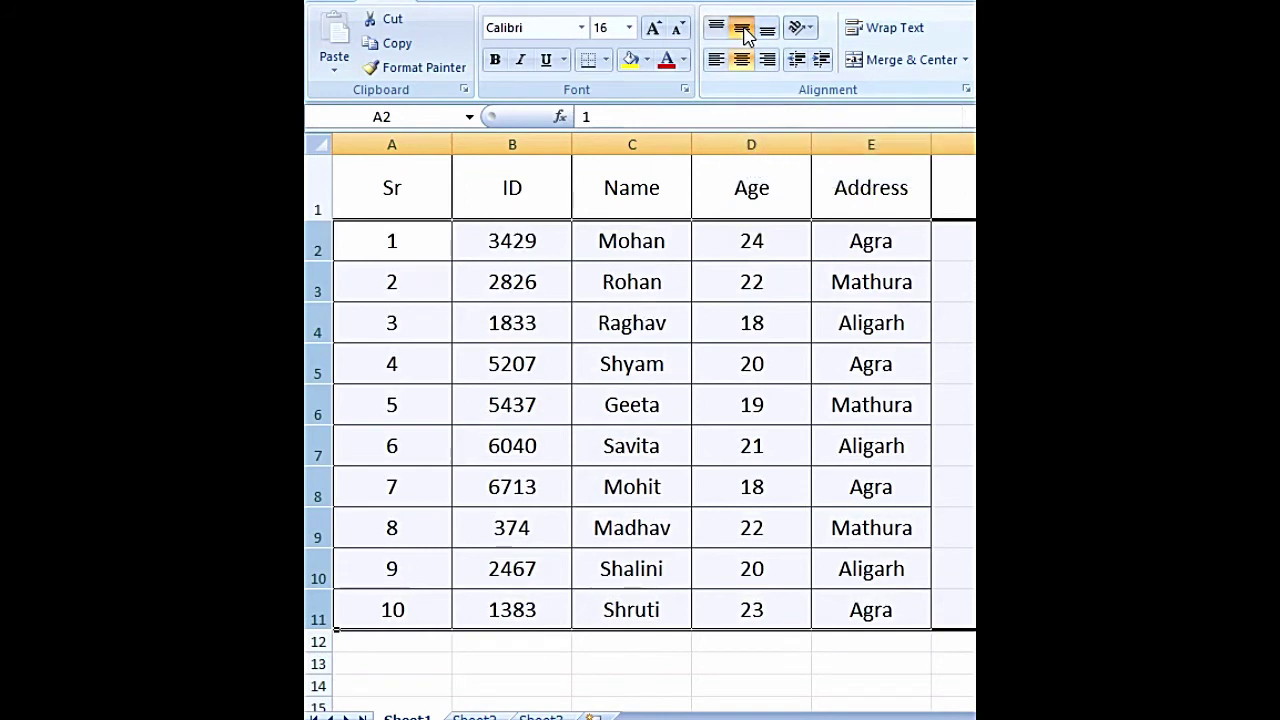
left_click(767, 32)
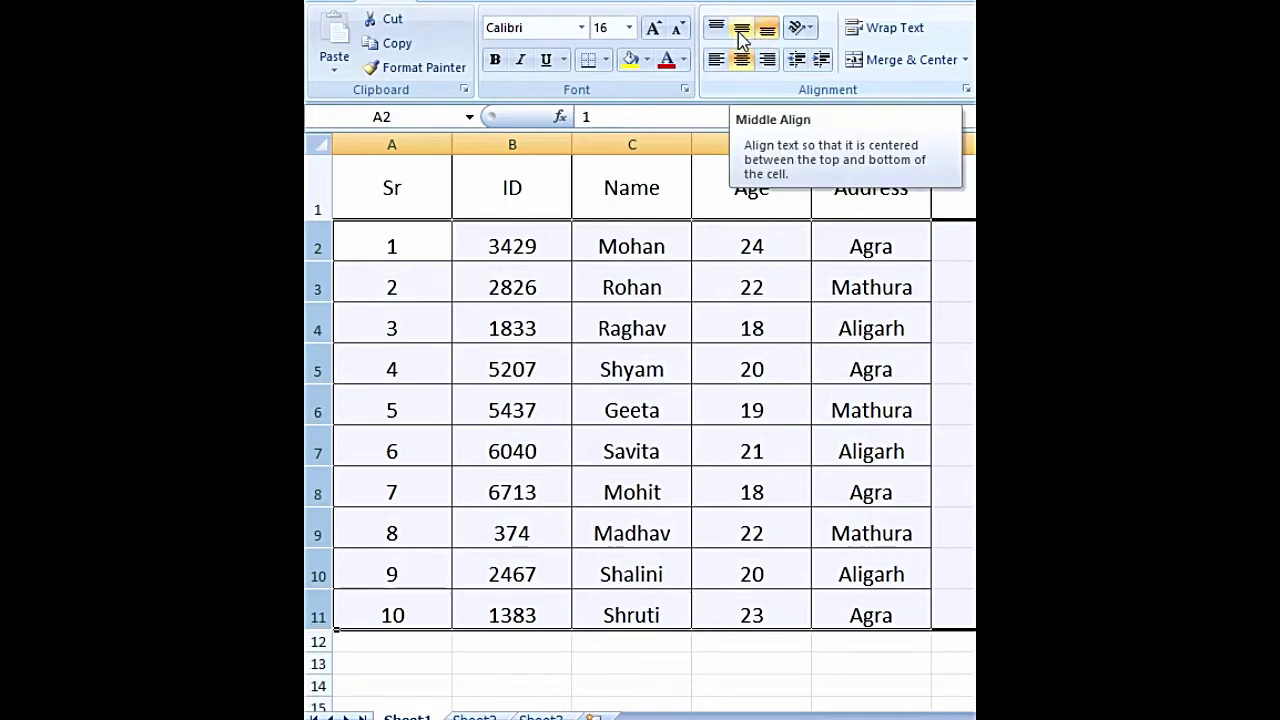
left_click(741, 34)
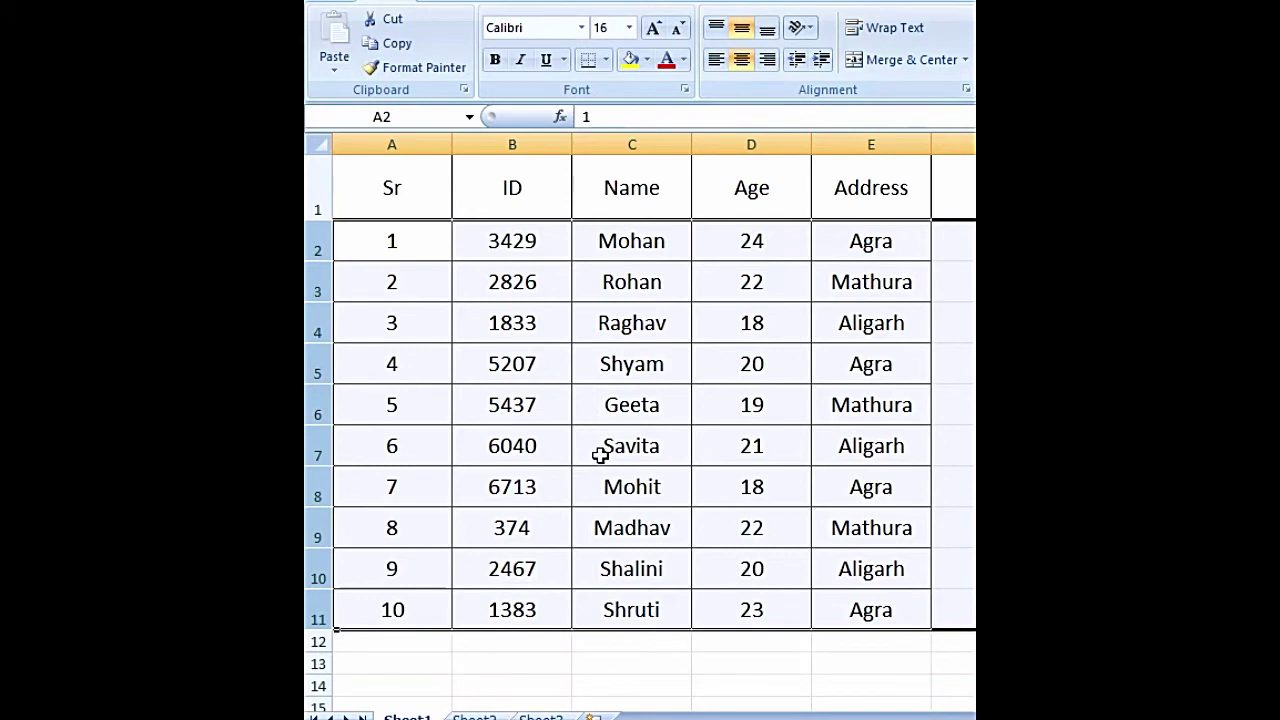
left_click(686, 431)
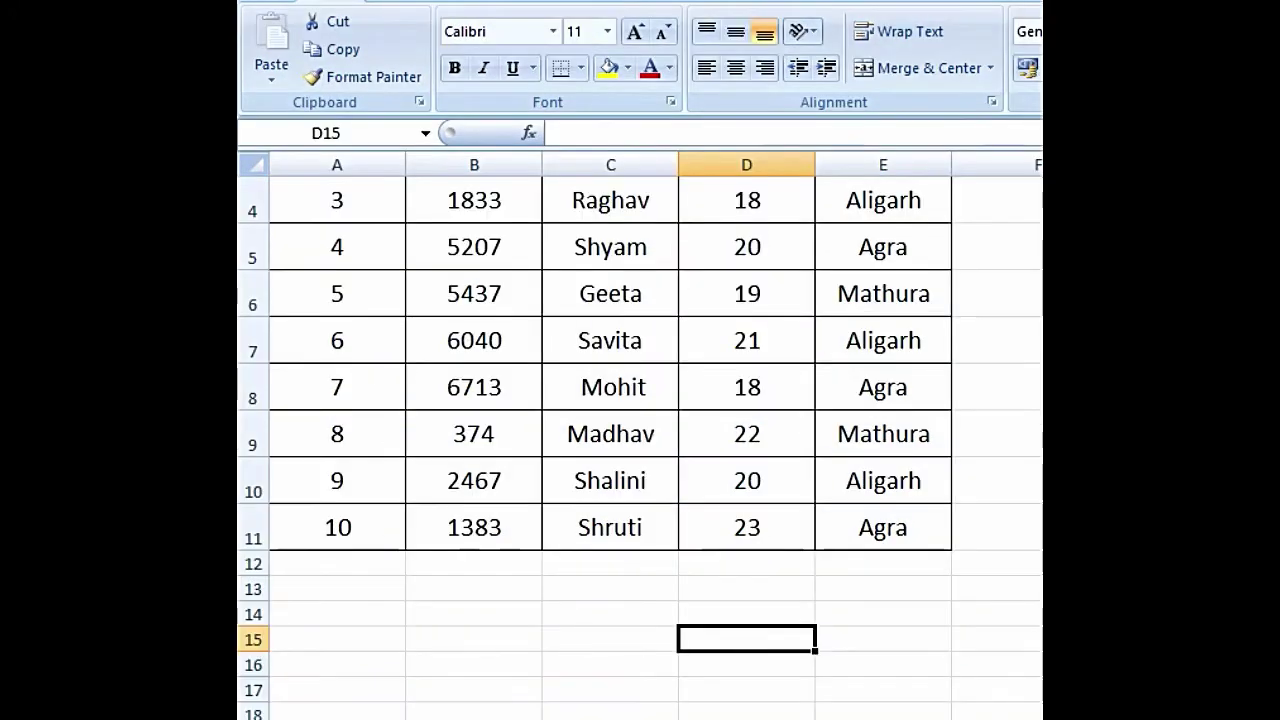
- Enter the label 'Signature' in cell D15
left_click_drag(689, 712, 711, 690)
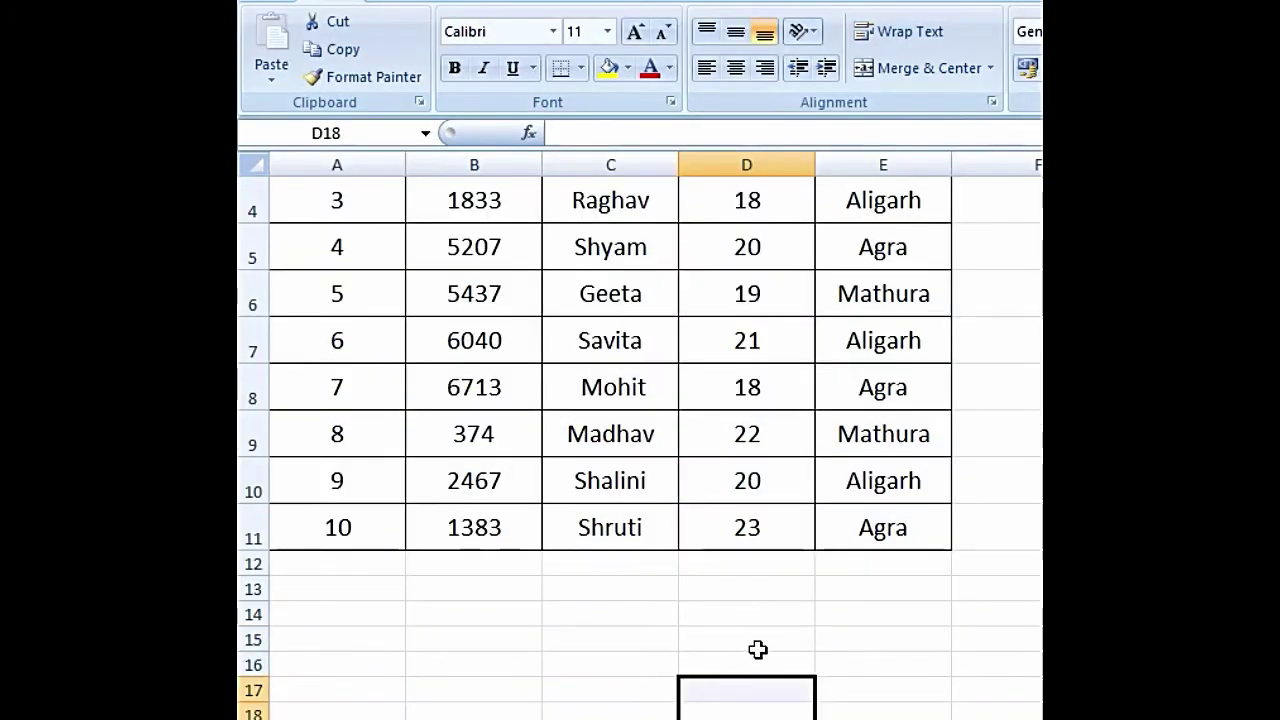
left_click(764, 641)
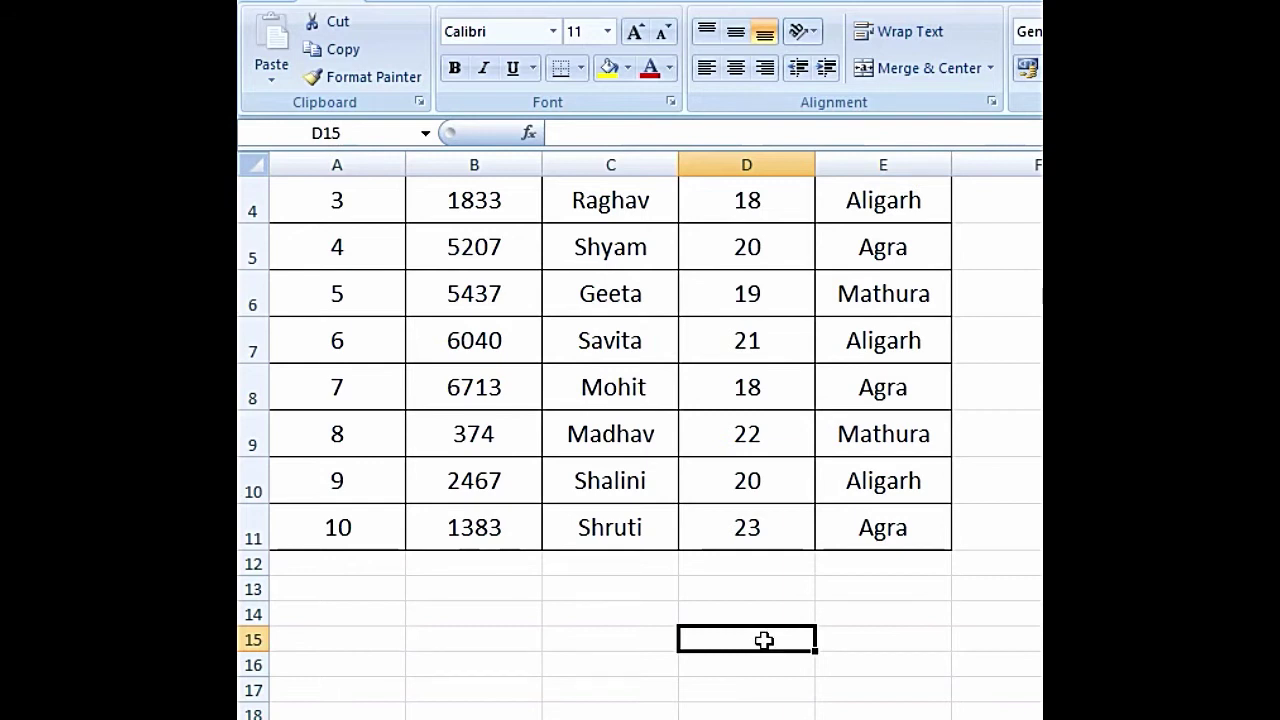
type("Signature")
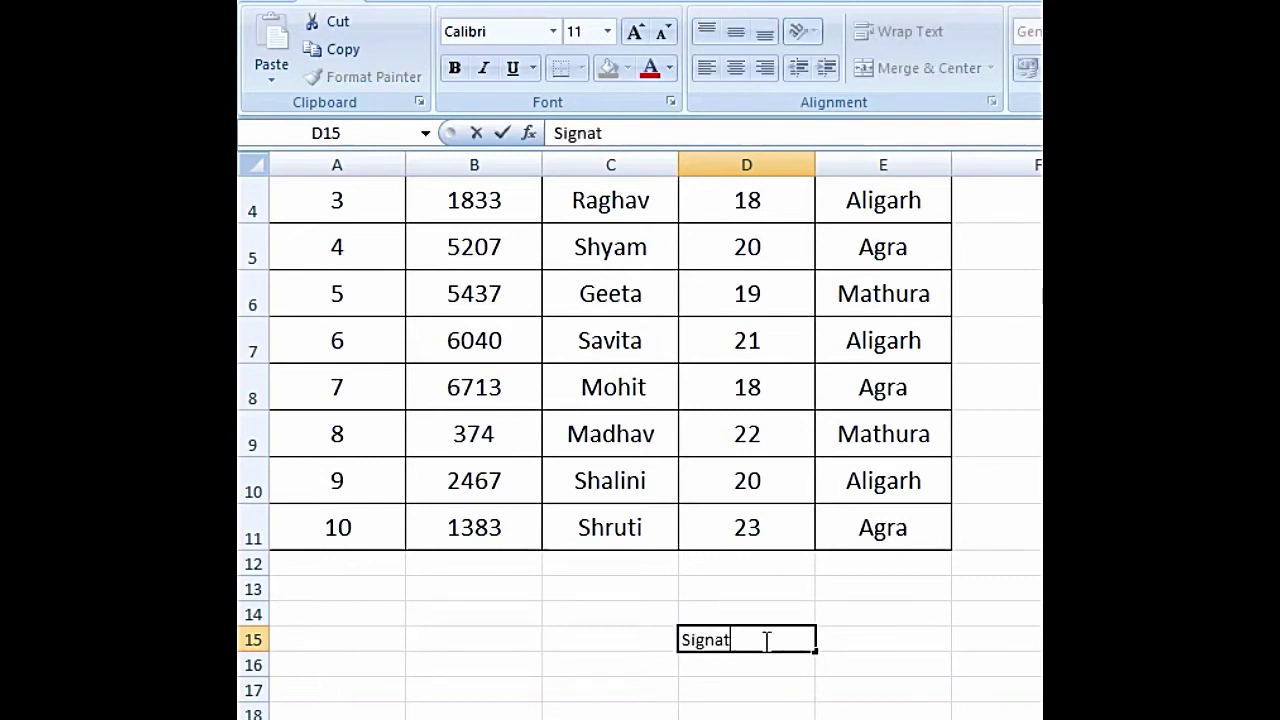
left_click(737, 684)
left_click(740, 645)
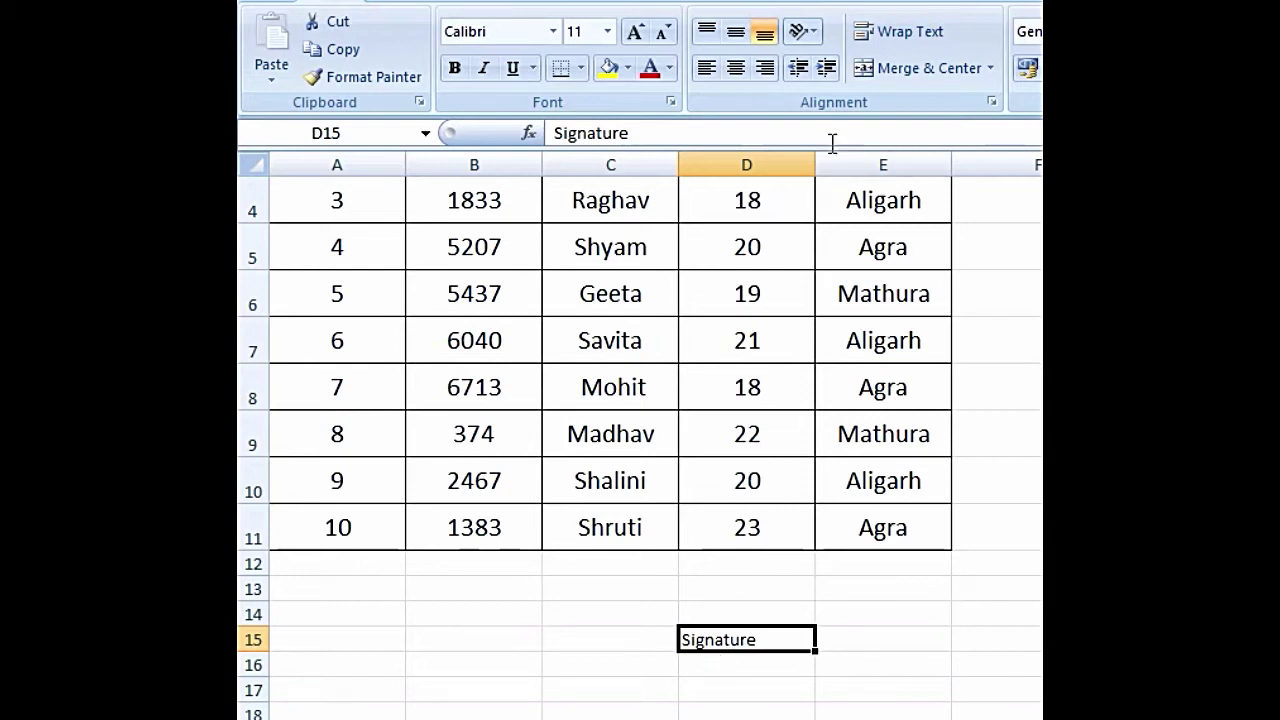
- Indent the D15 Signature label by a net two indent steps
left_click(830, 67)
left_click(830, 67)
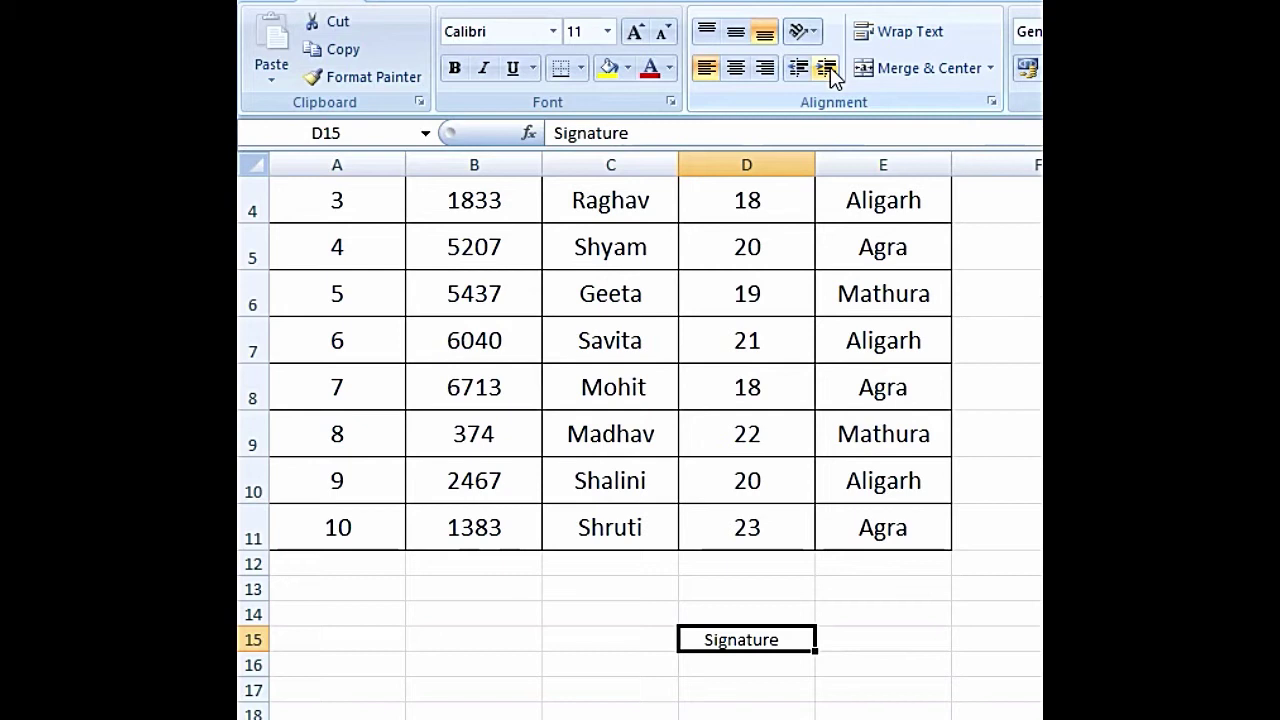
left_click(830, 67)
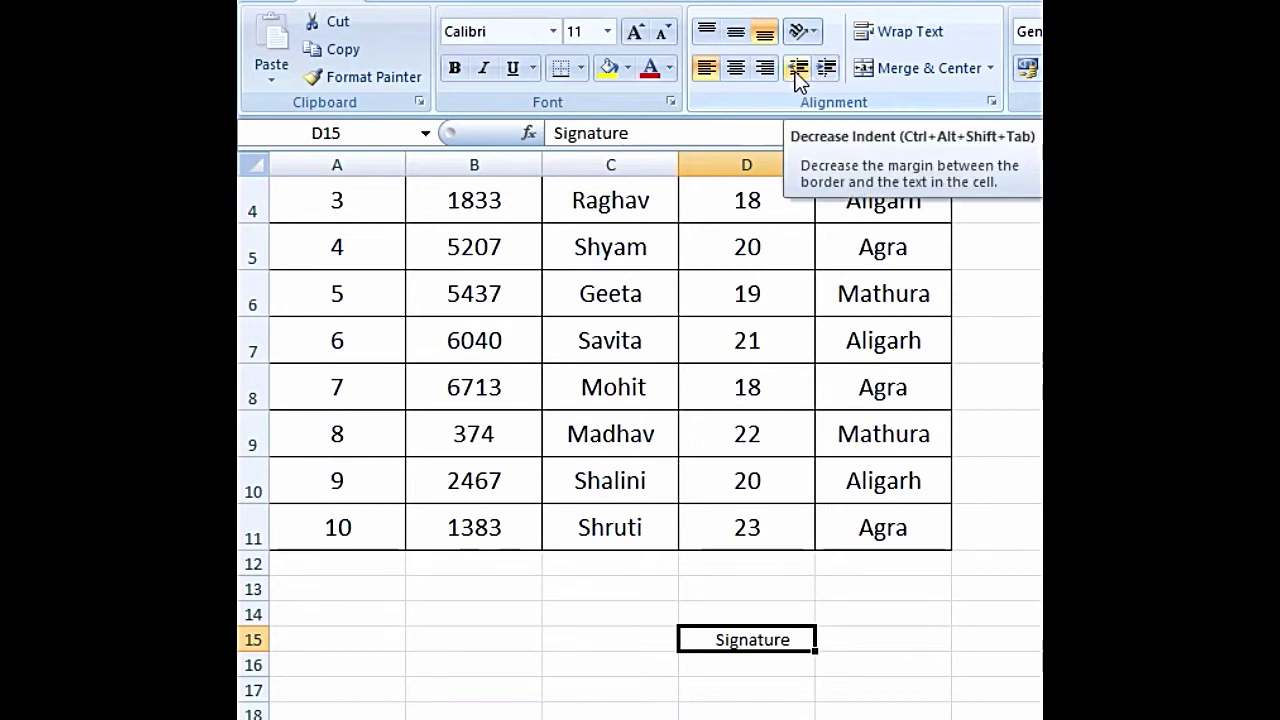
left_click(797, 68)
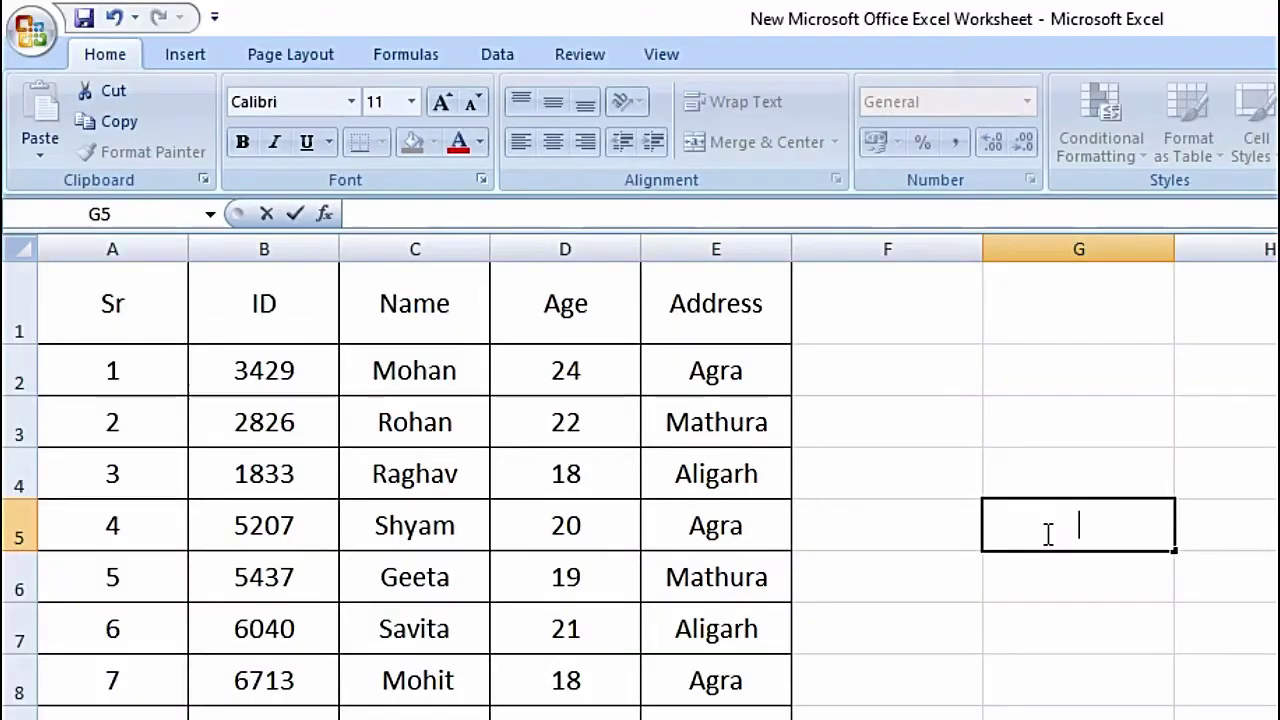
left_click(1100, 631)
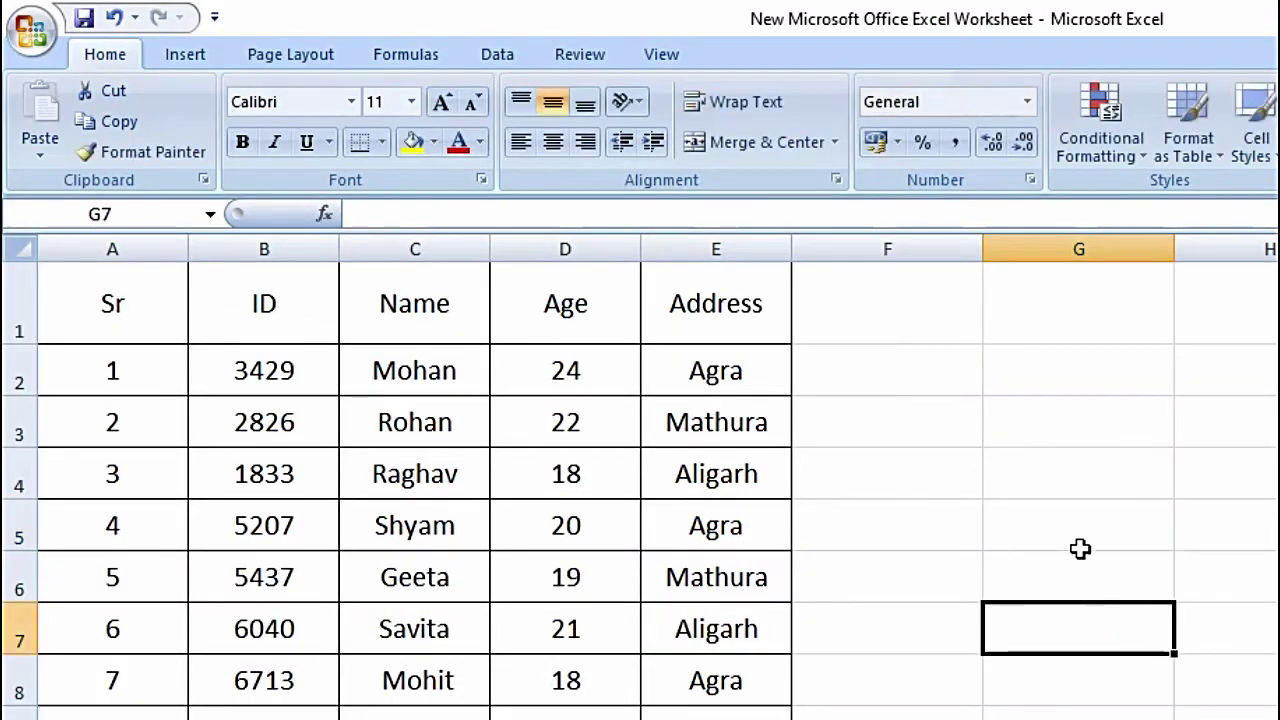
left_click(1045, 522)
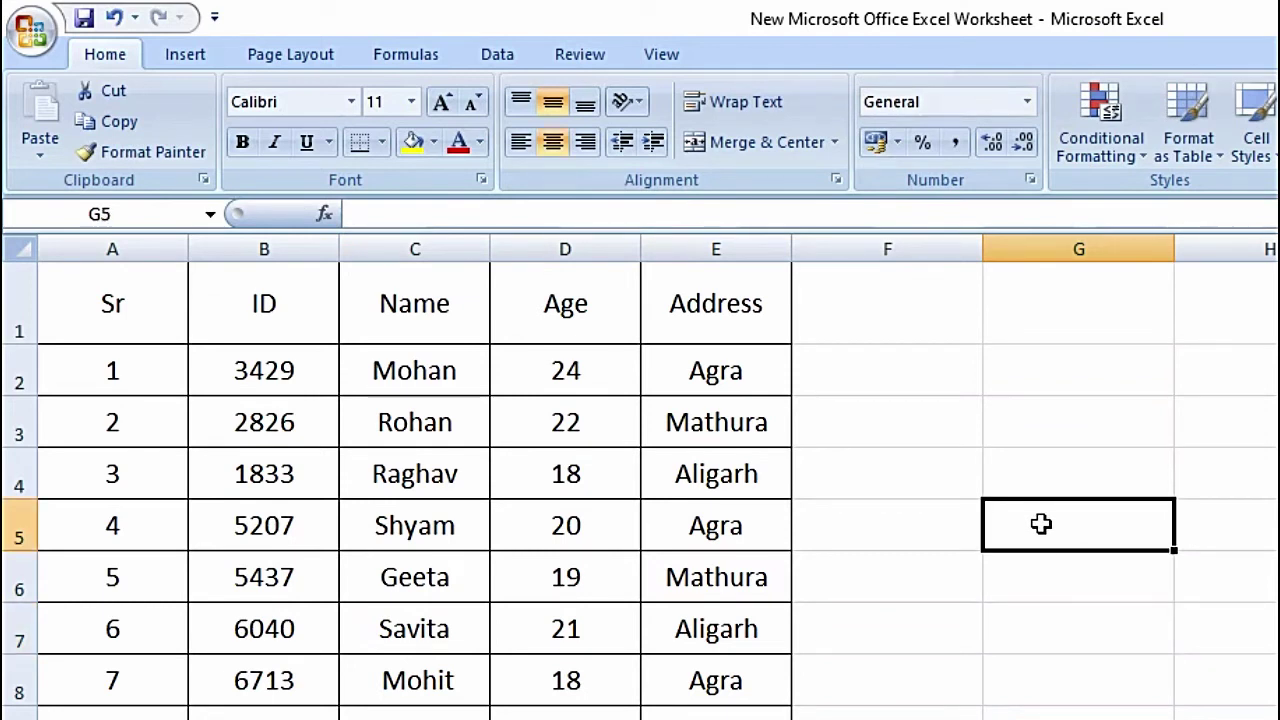
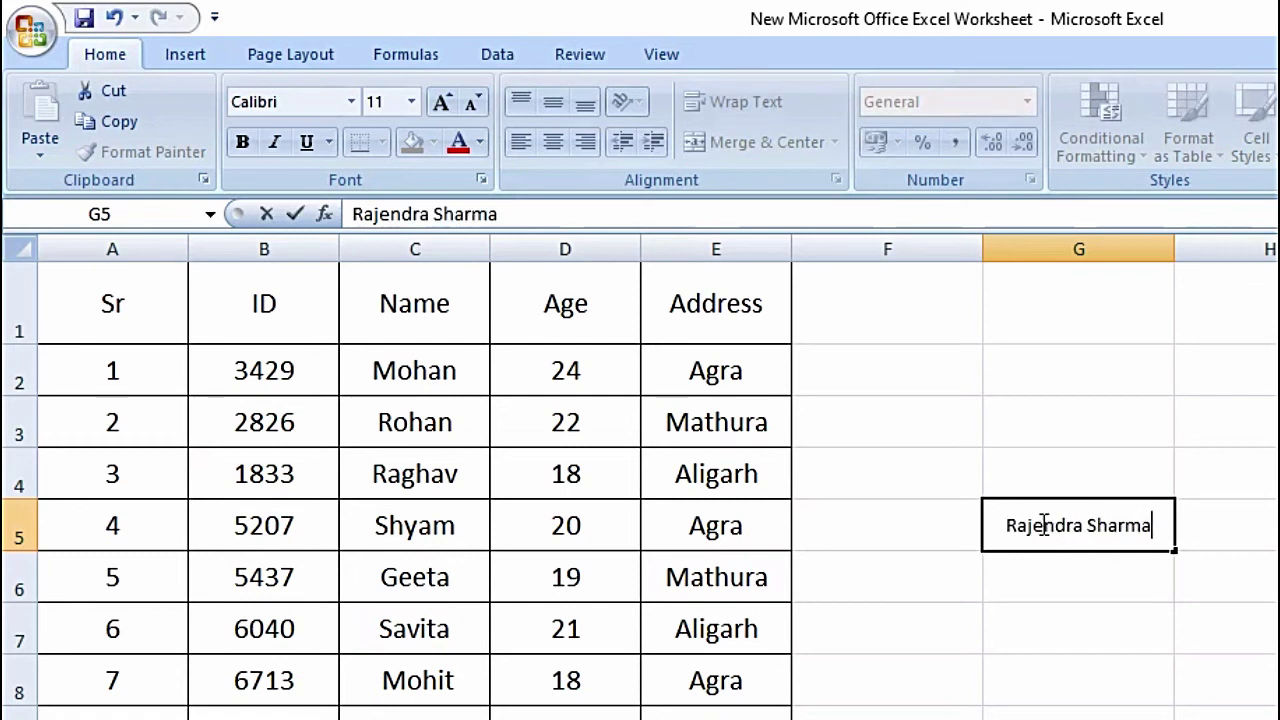
- Enter the person's full name in G5 and make row 5 much taller
left_click(1124, 608)
left_click(1075, 542)
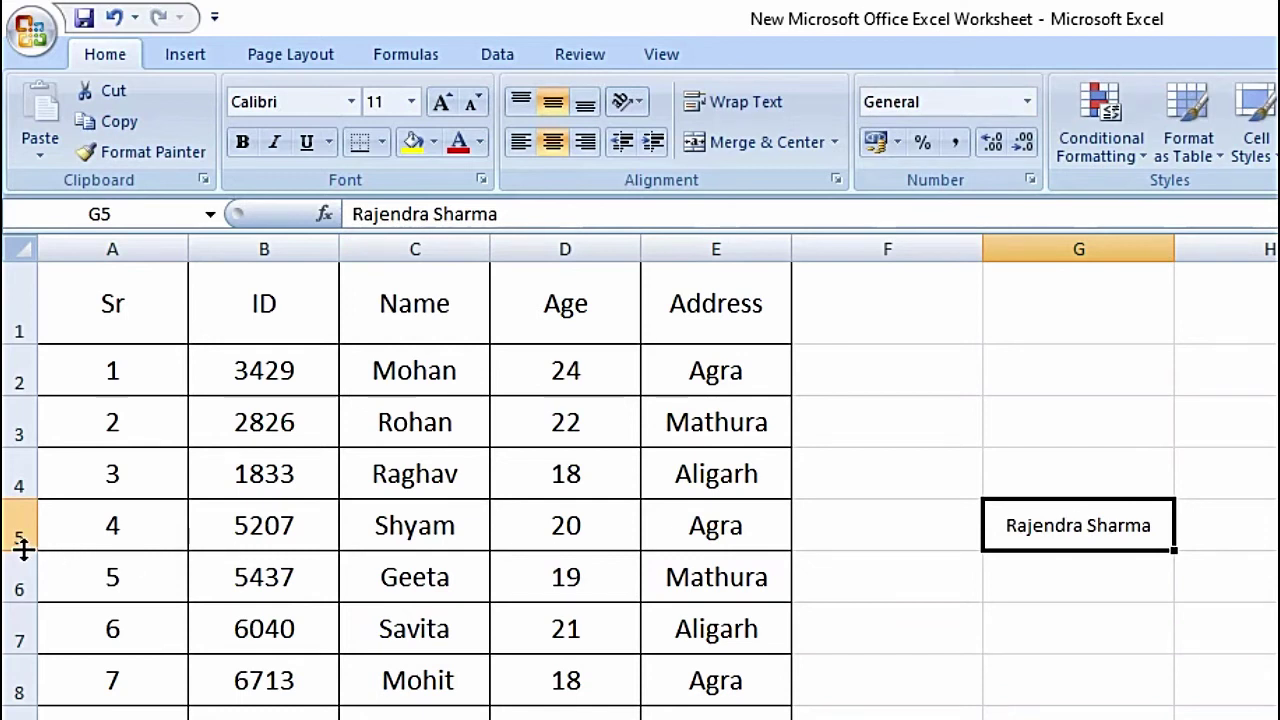
left_click_drag(19, 548, 19, 647)
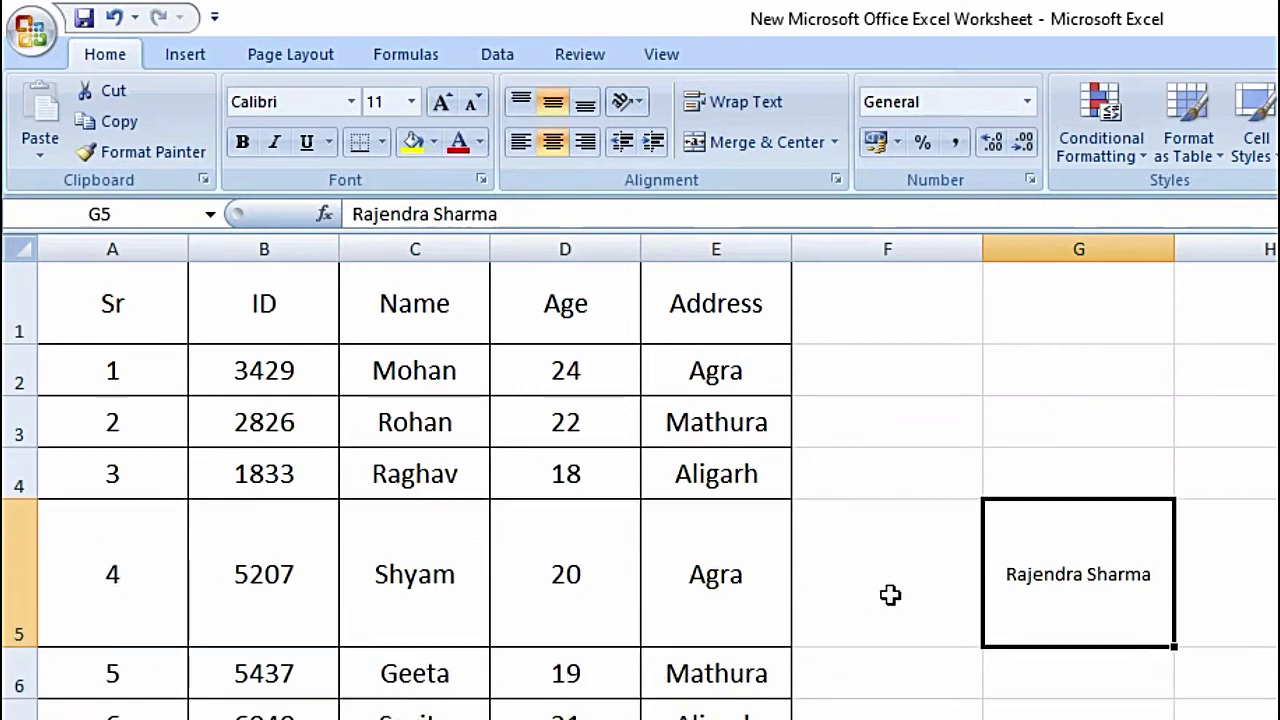
- Set the G5 name to Rotate Text Down, with row 5 slightly taller
left_click(640, 104)
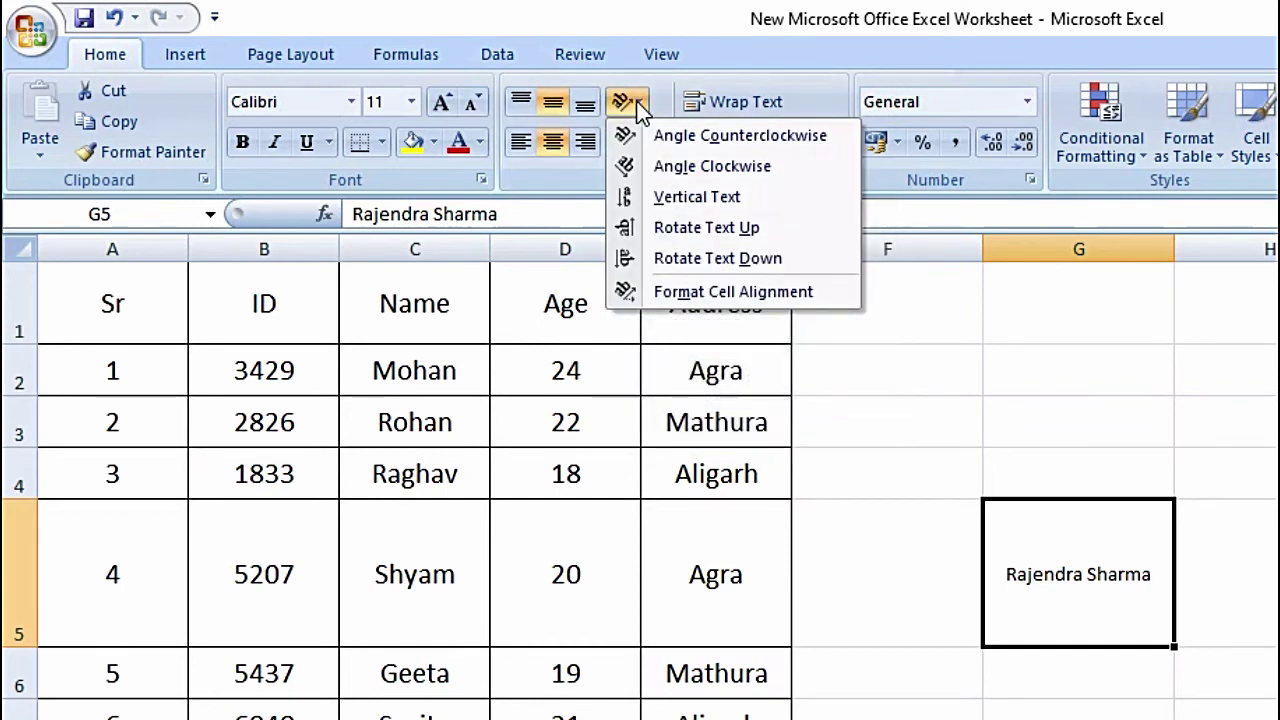
left_click(678, 168)
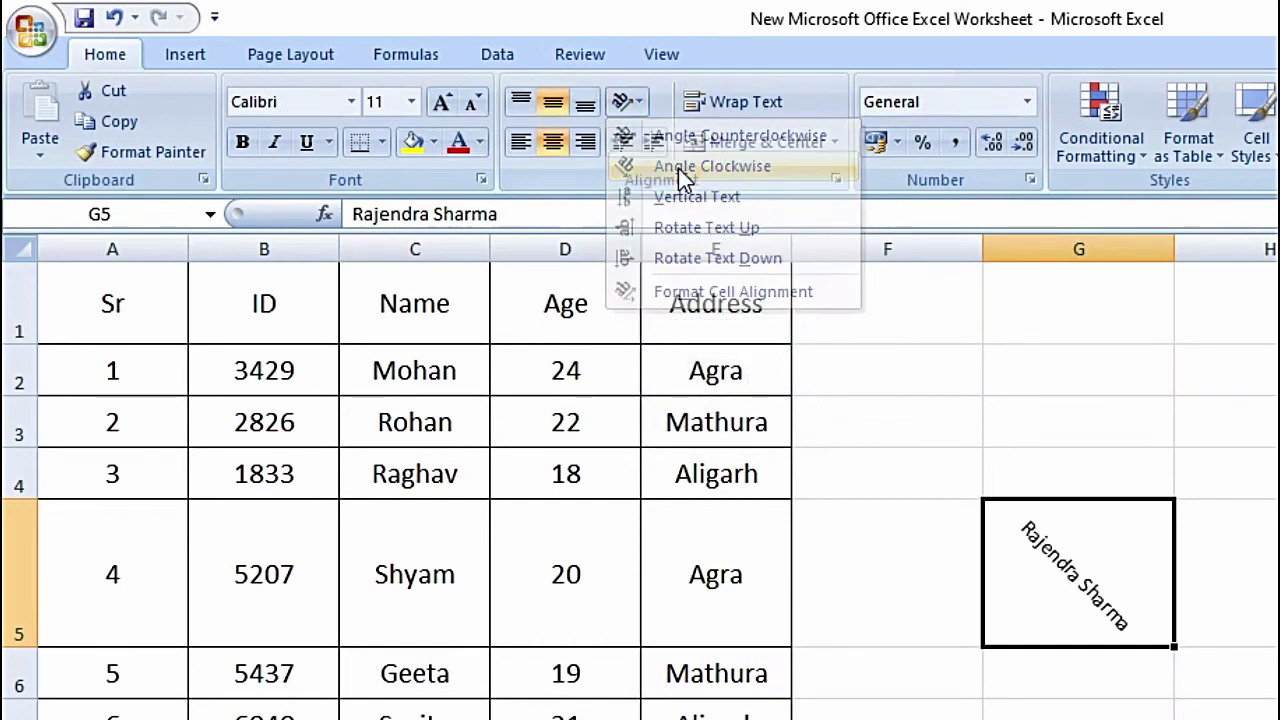
left_click(641, 103)
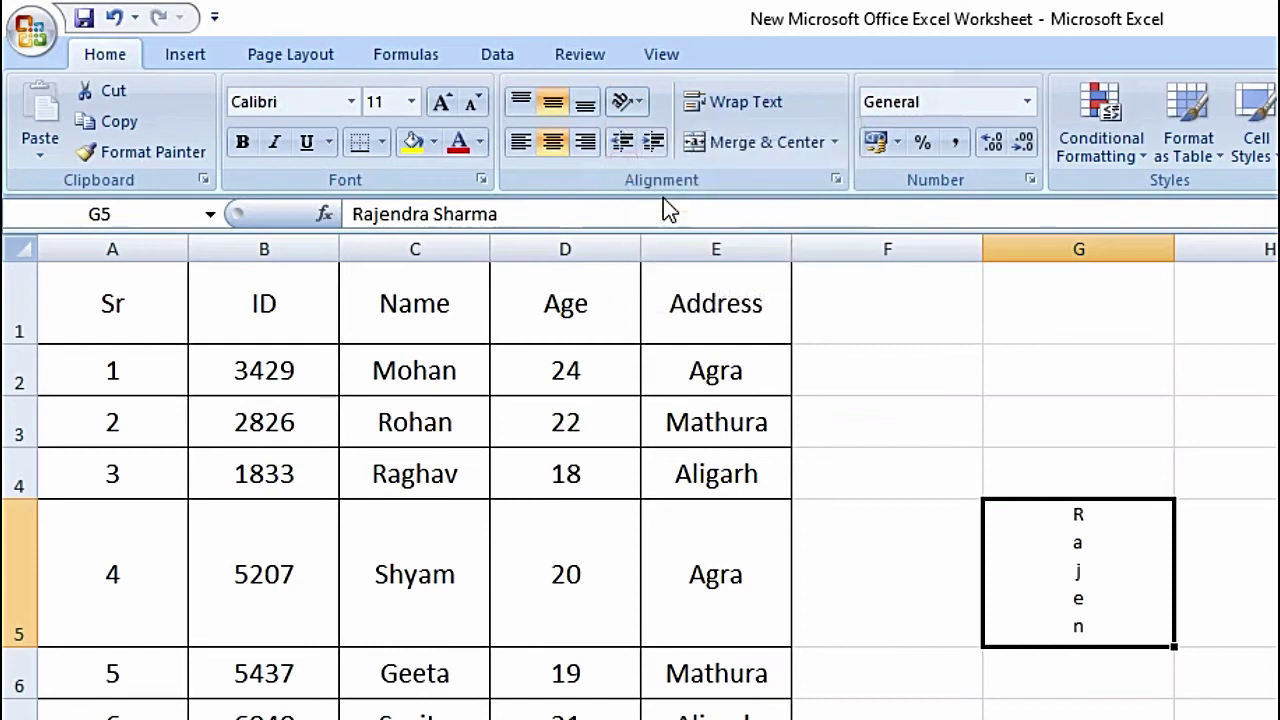
left_click(626, 101)
left_click(665, 222)
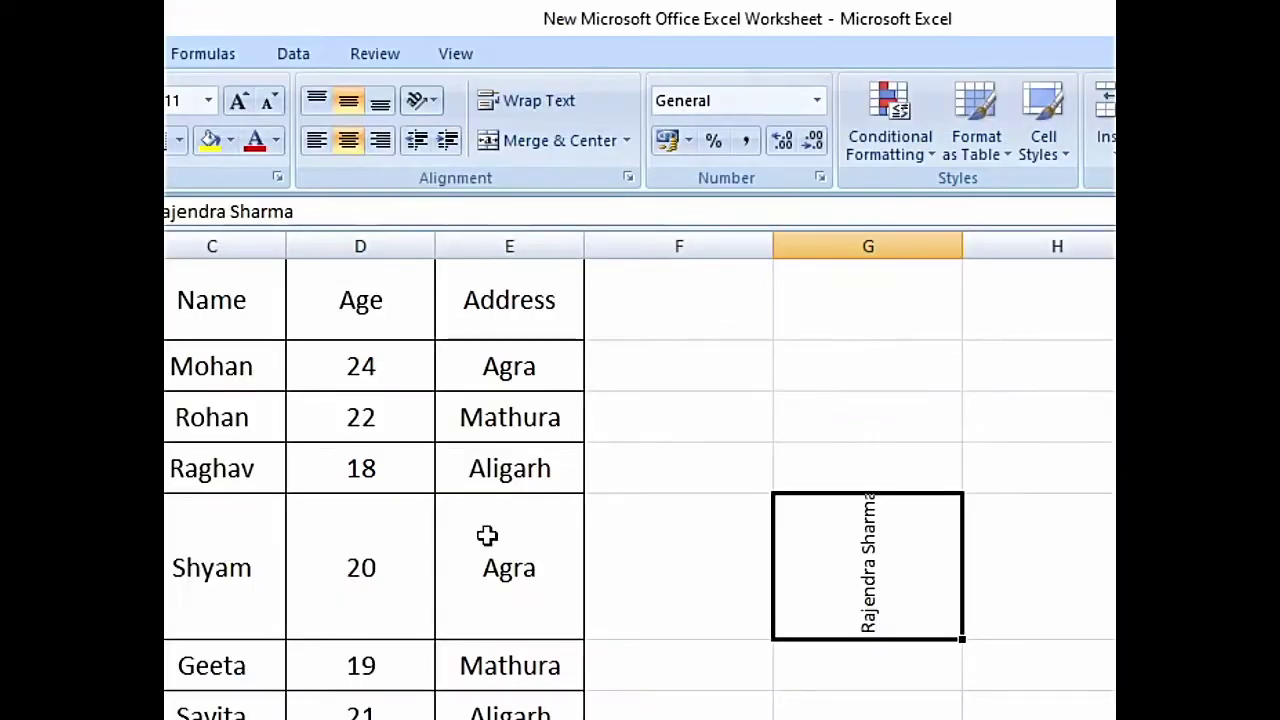
left_click_drag(165, 640, 165, 688)
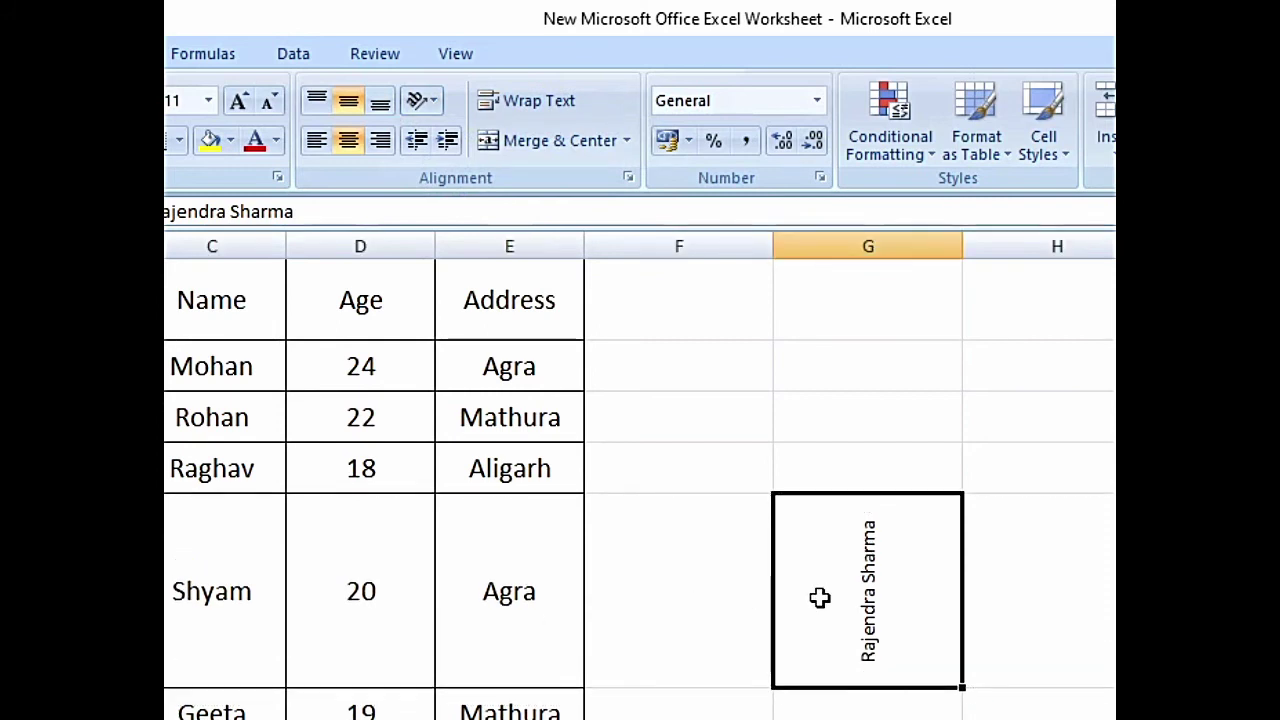
left_click(422, 102)
left_click(470, 256)
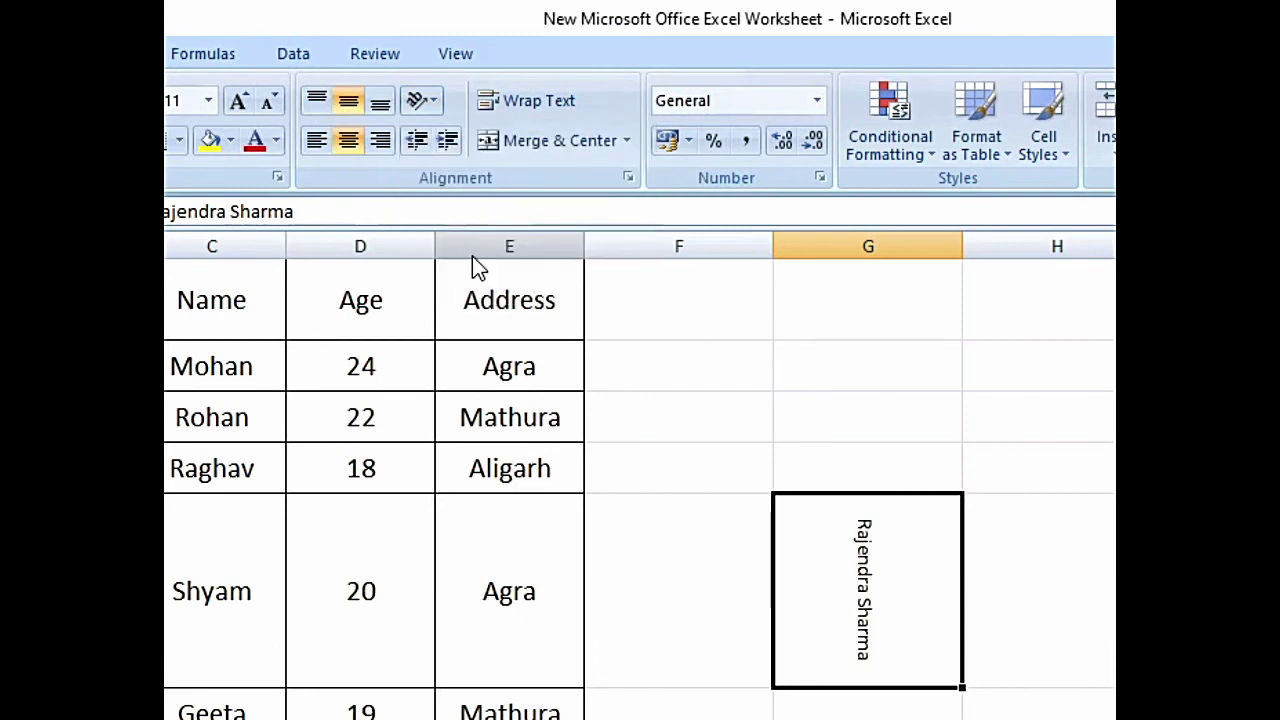
left_click(432, 101)
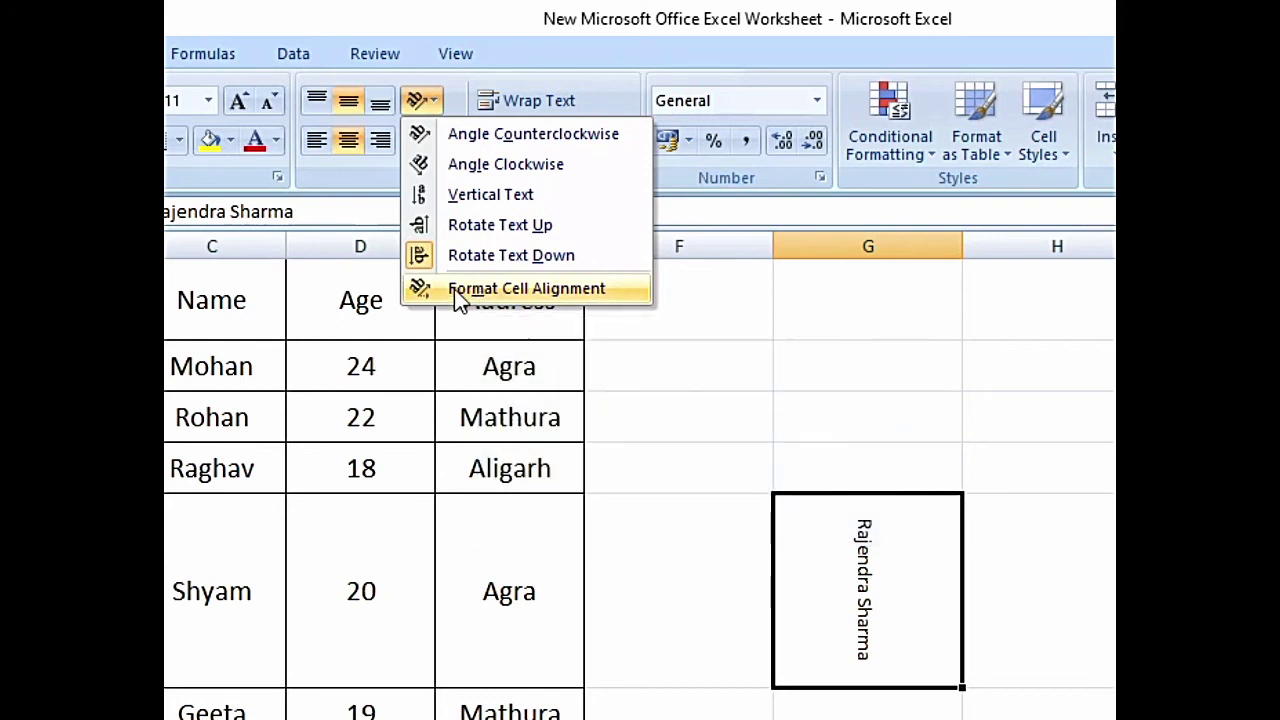
- Set the G5 name's text orientation to -30 degrees in Format Cells alignment
left_click(490, 288)
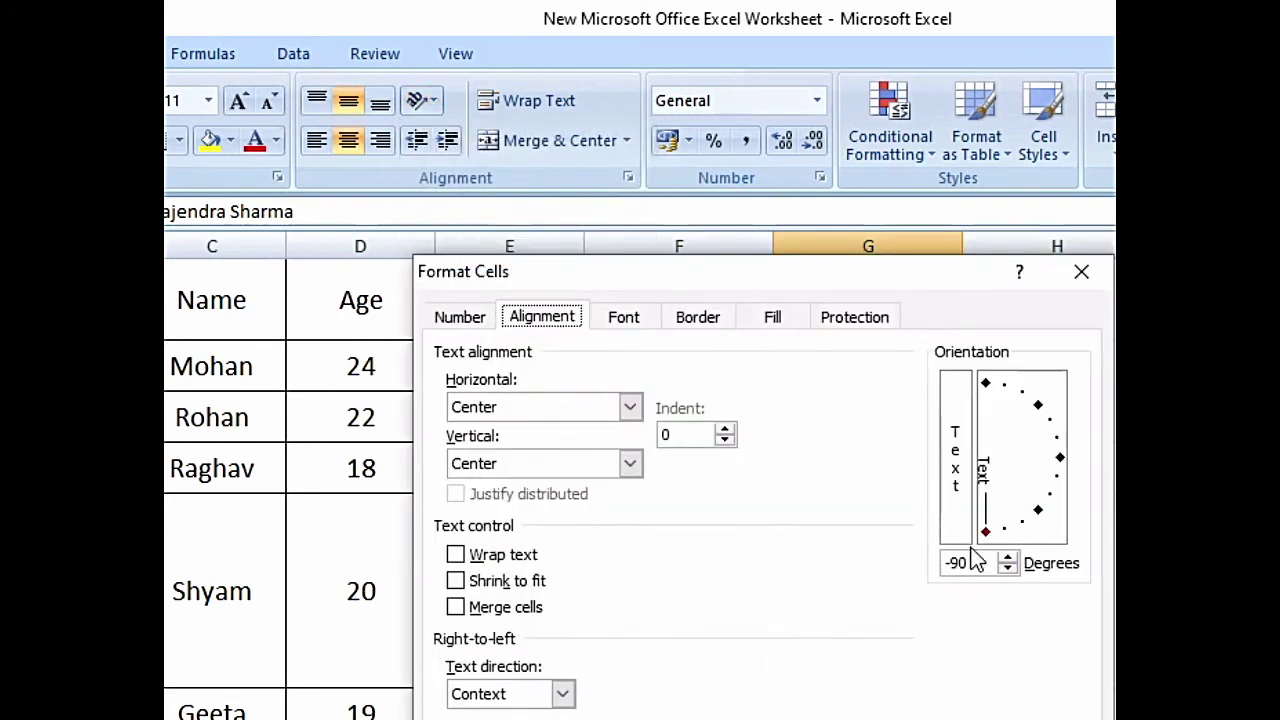
left_click_drag(986, 535, 1055, 503)
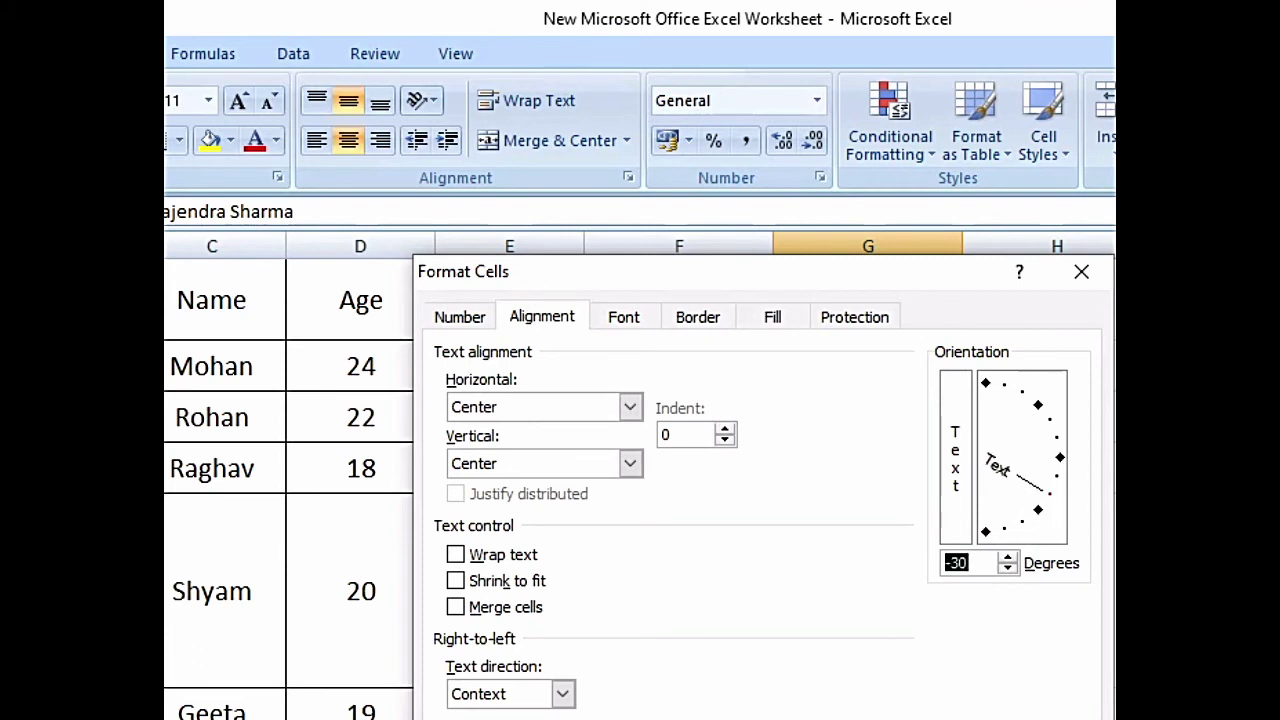
key("Return")
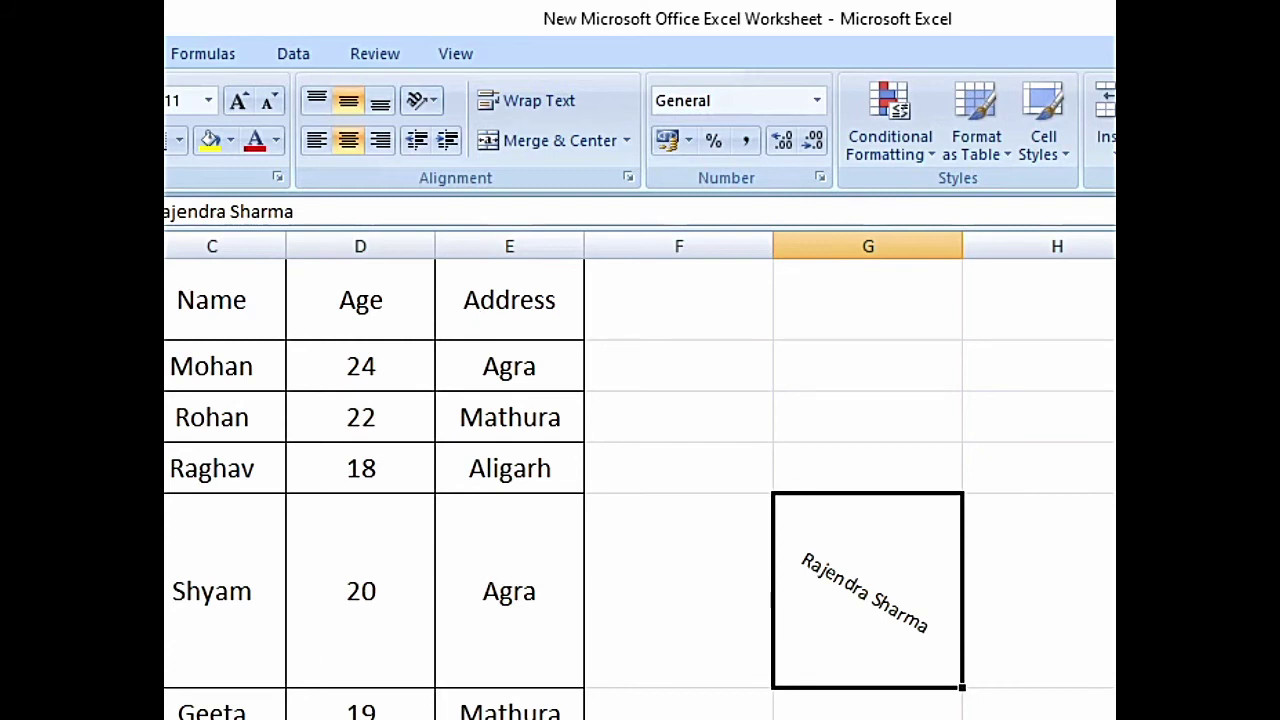
left_click(350, 591)
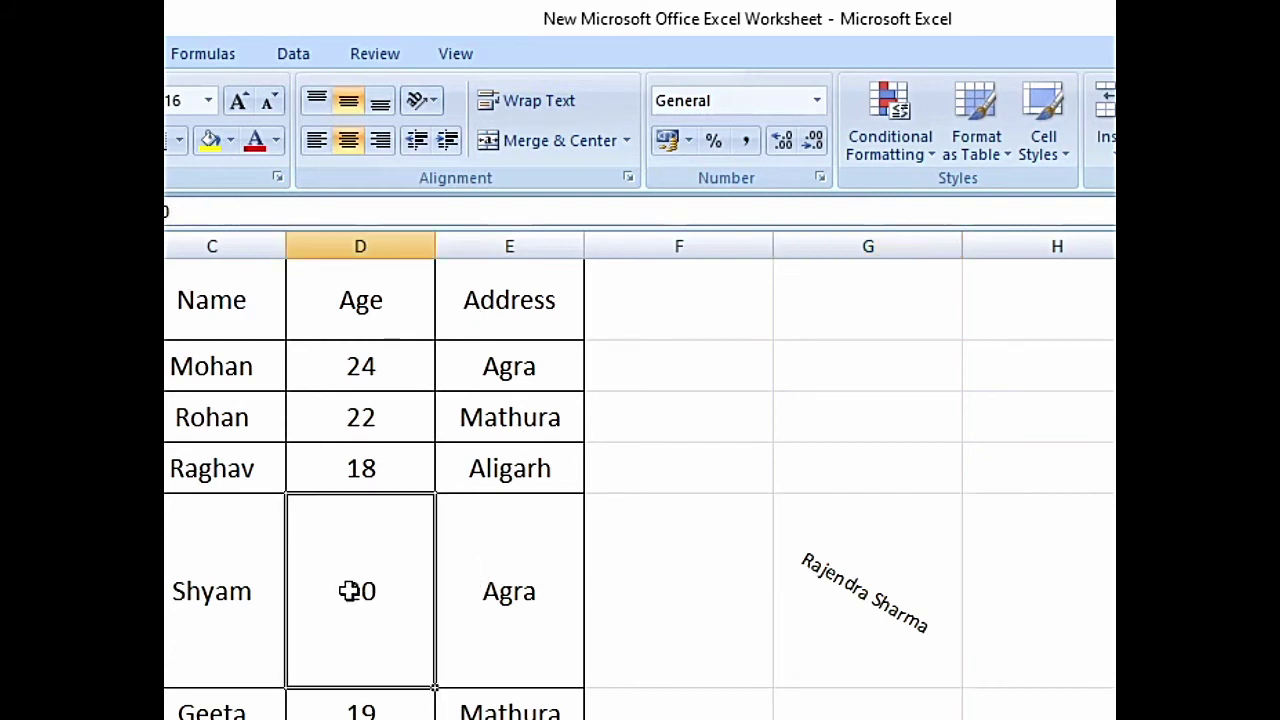
- Type the short note ending 'is a good boy' into cell A15
left_click(884, 586)
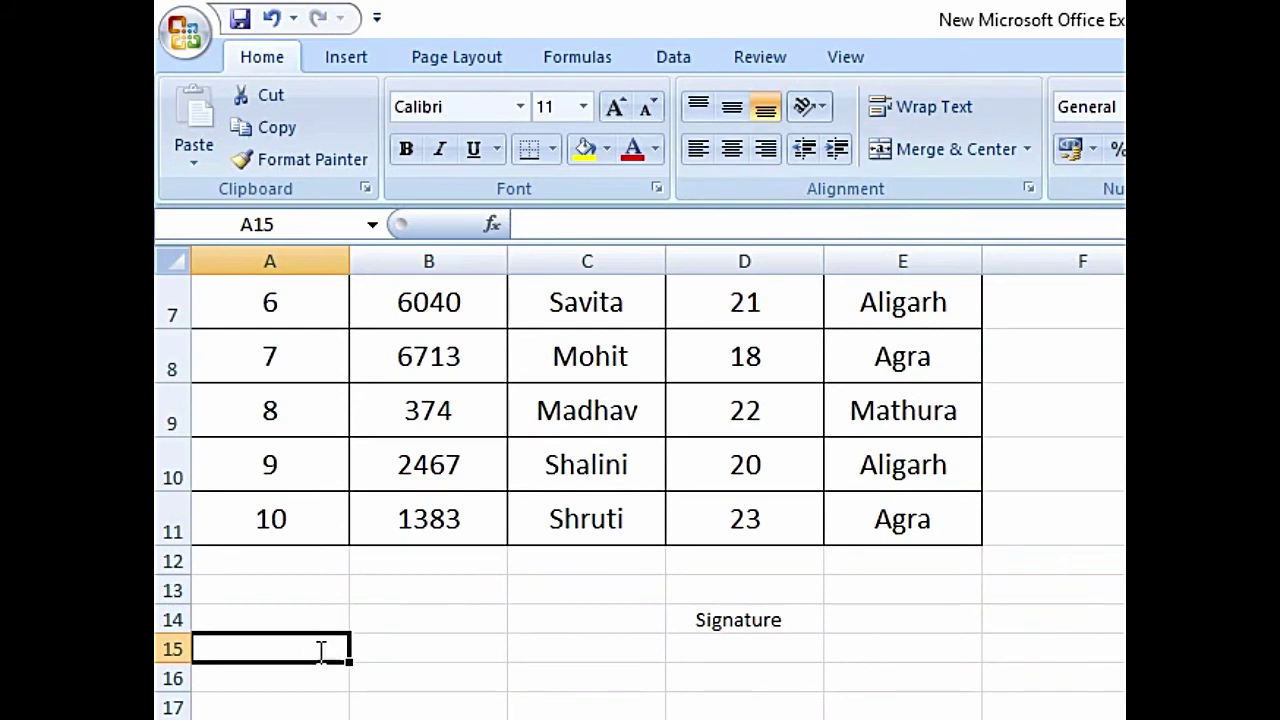
type("Moh")
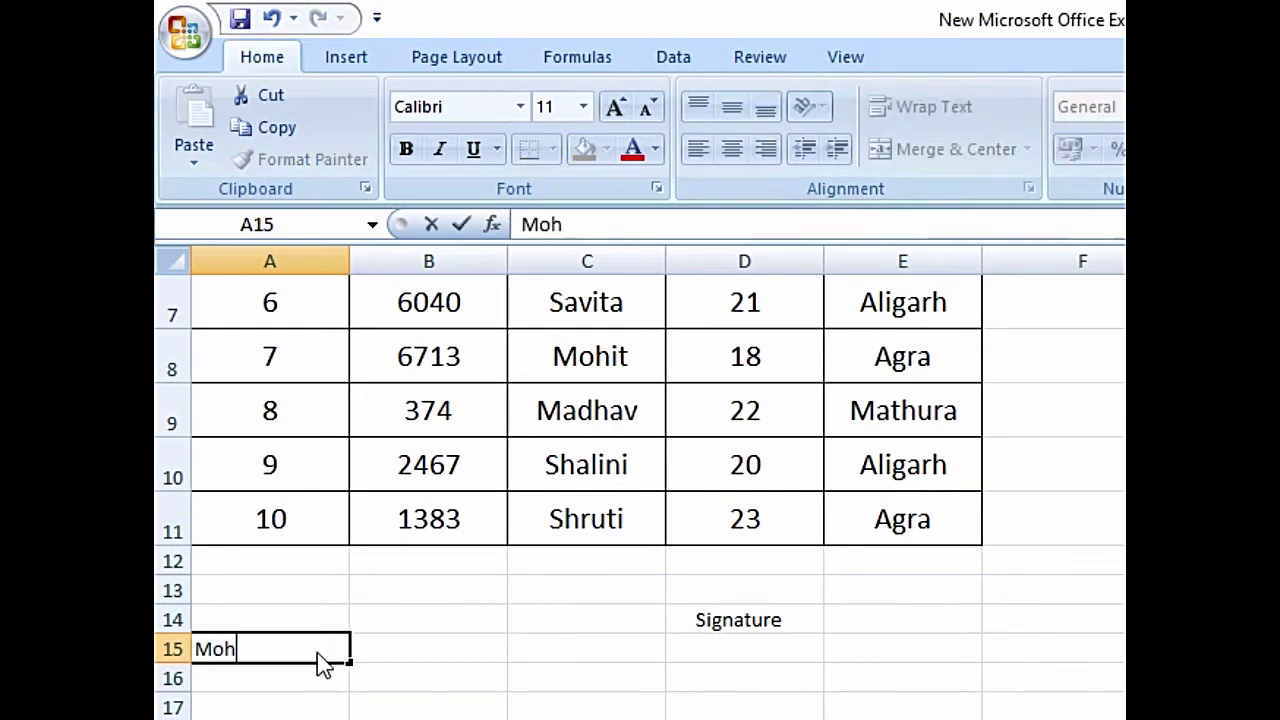
type("an is a good bo")
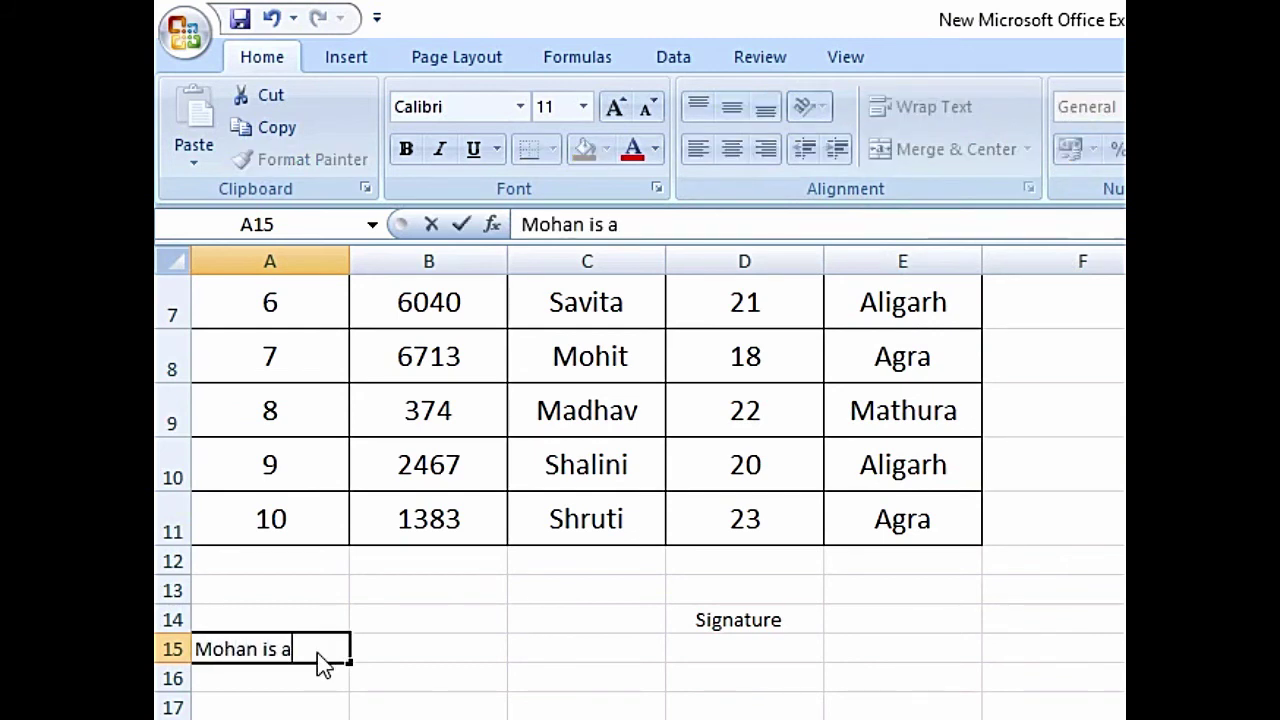
type("y")
key("Return")
key("Return")
key("Return")
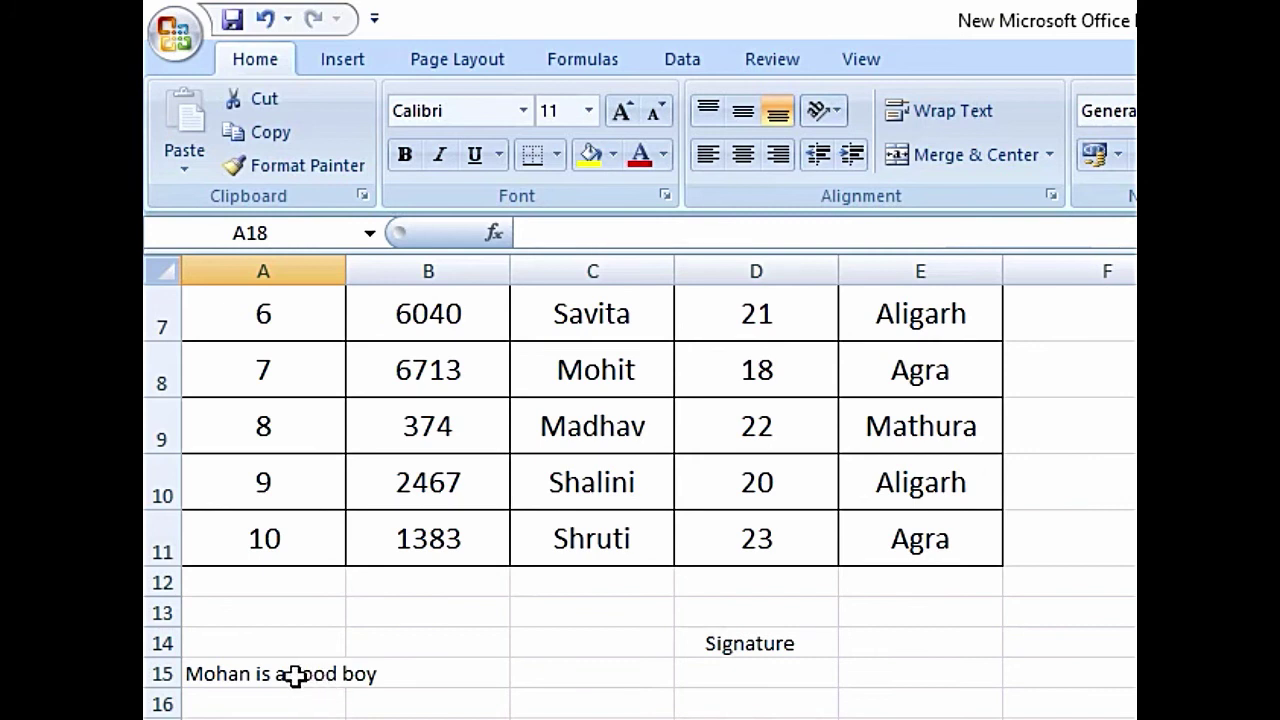
left_click(296, 676)
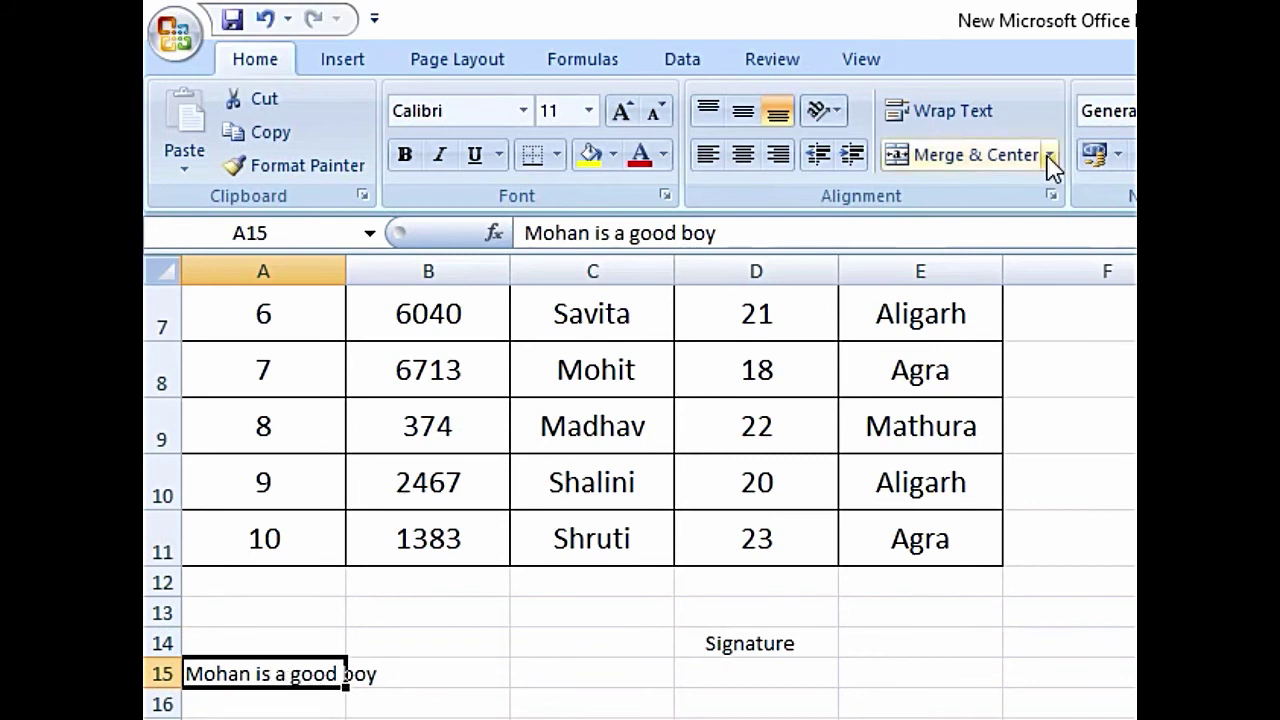
- Apply Wrap Text to A15 so the note breaks onto two lines
left_click(957, 120)
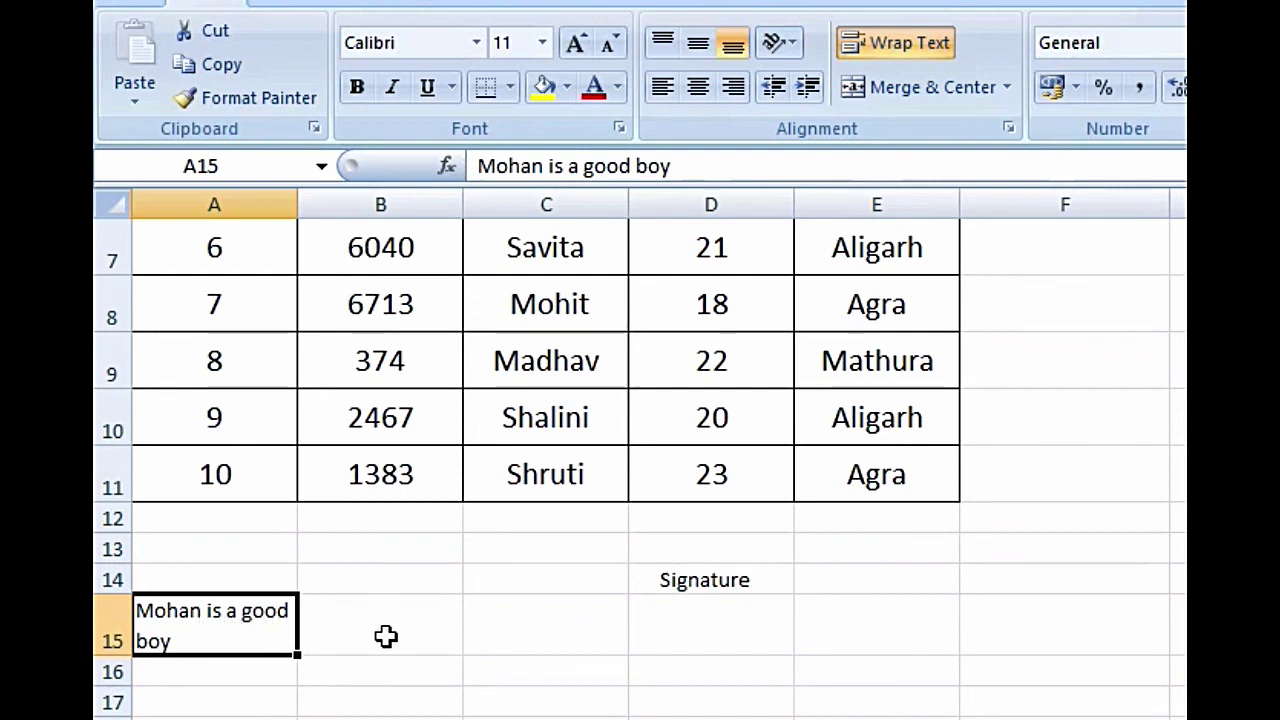
- Merge and centre cells A15:B15 so the note spans both columns on one line
left_click_drag(240, 623, 318, 634)
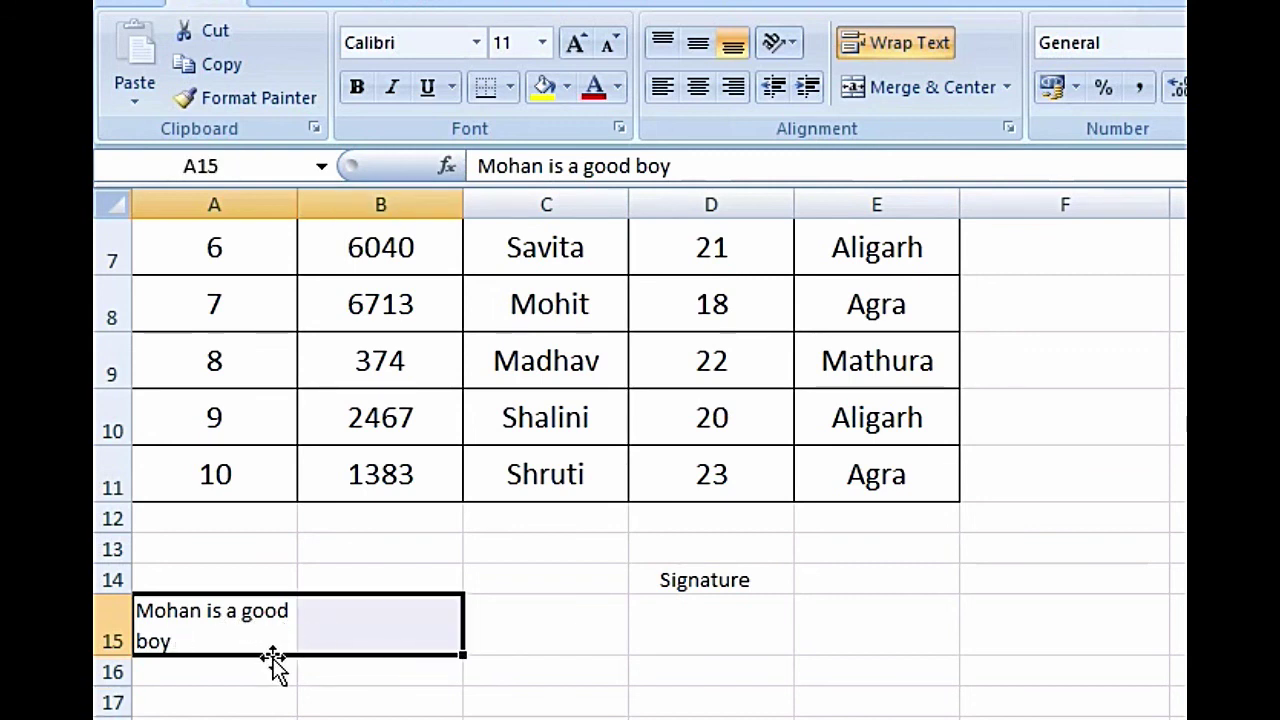
left_click(913, 95)
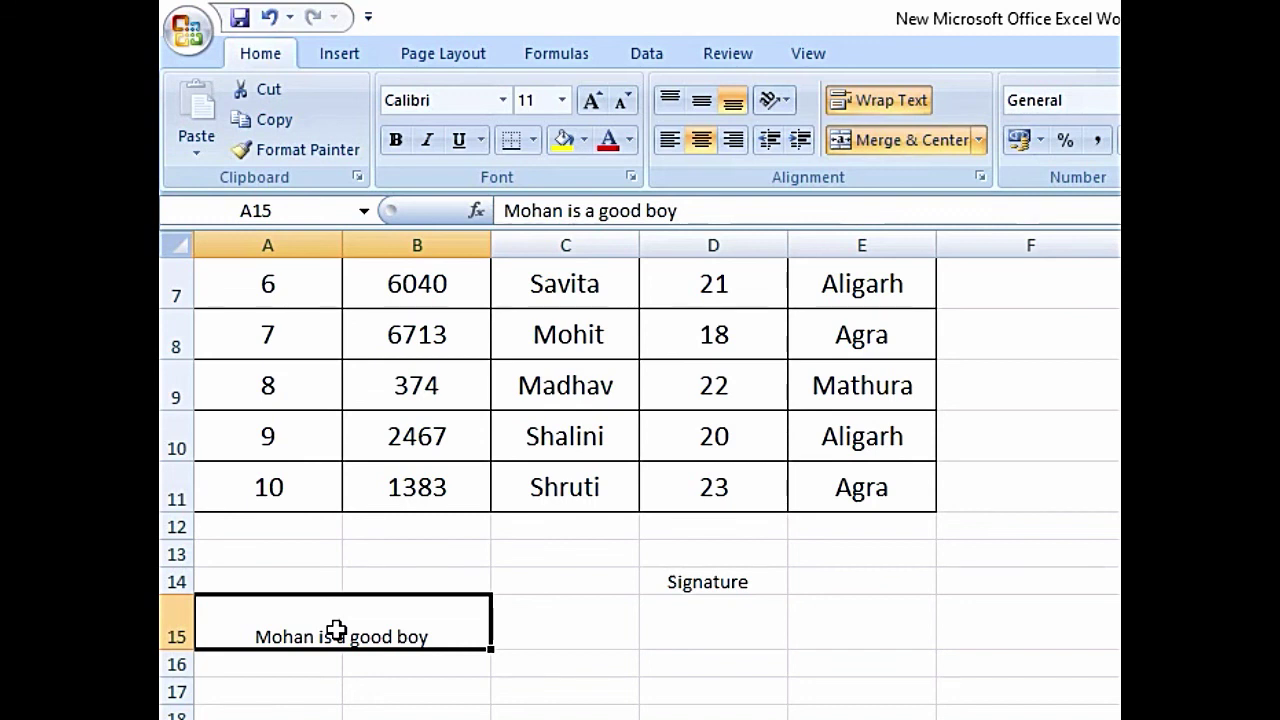
scroll(733, 672, "up", 2)
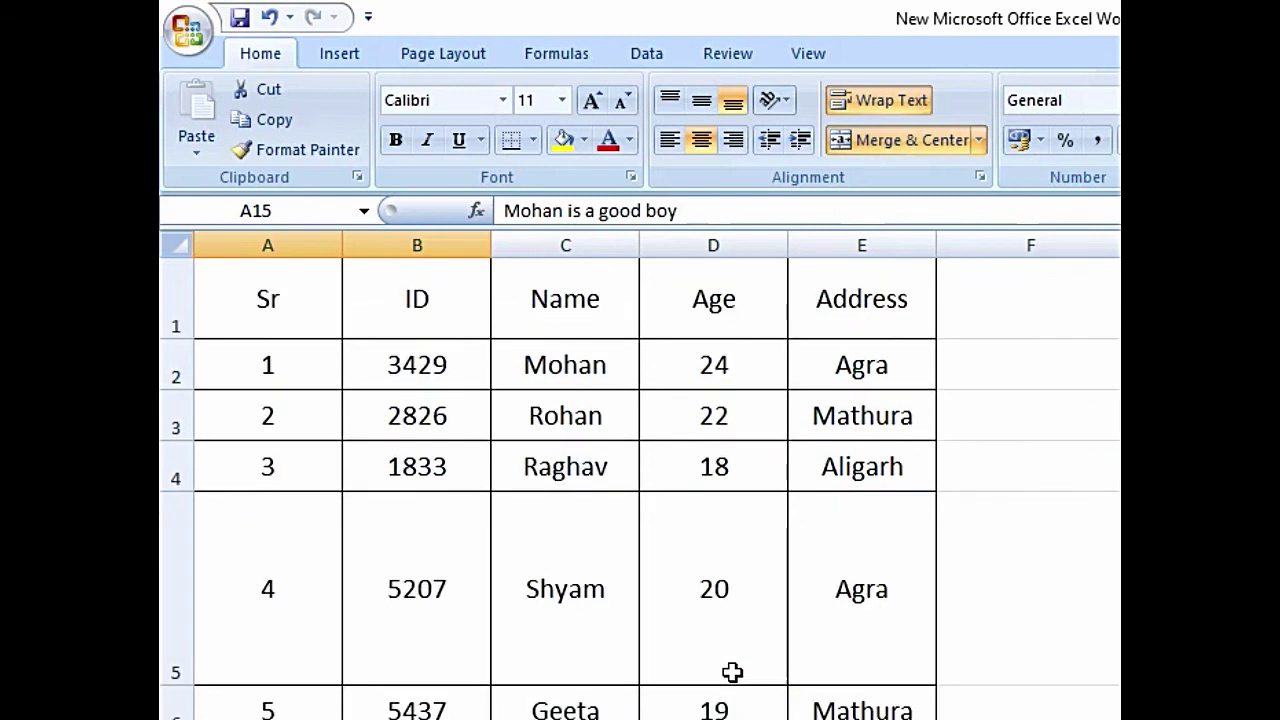